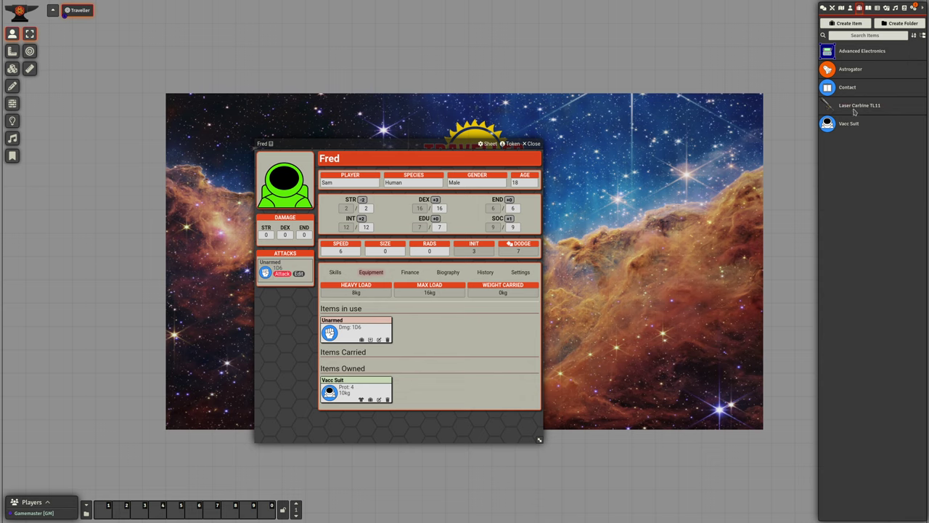
# Add the Laser Carbine TL11 to the player character's equipment and try to add Advanced Electronics as well.
pyautogui.moveTo(855, 108); pyautogui.dragTo(433, 341)
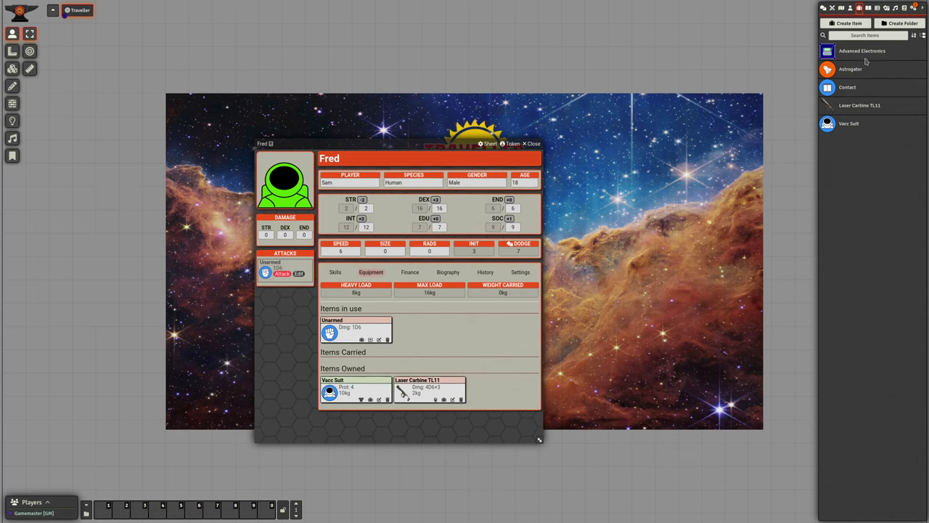
pyautogui.moveTo(864, 56); pyautogui.dragTo(446, 315)
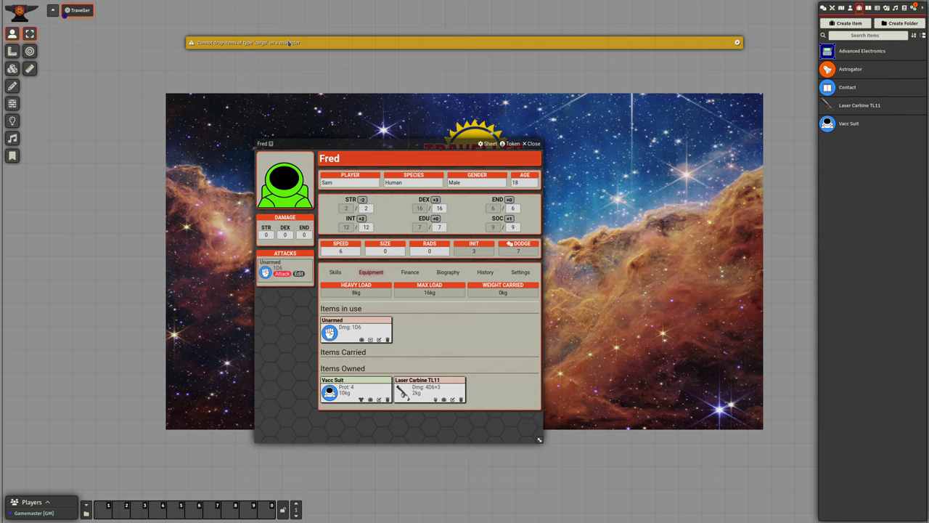
# Open the Trader ship's sheet beside the character sheet and add Advanced Electronics to its cargo hold.
pyautogui.moveTo(401, 143); pyautogui.dragTo(359, 115)
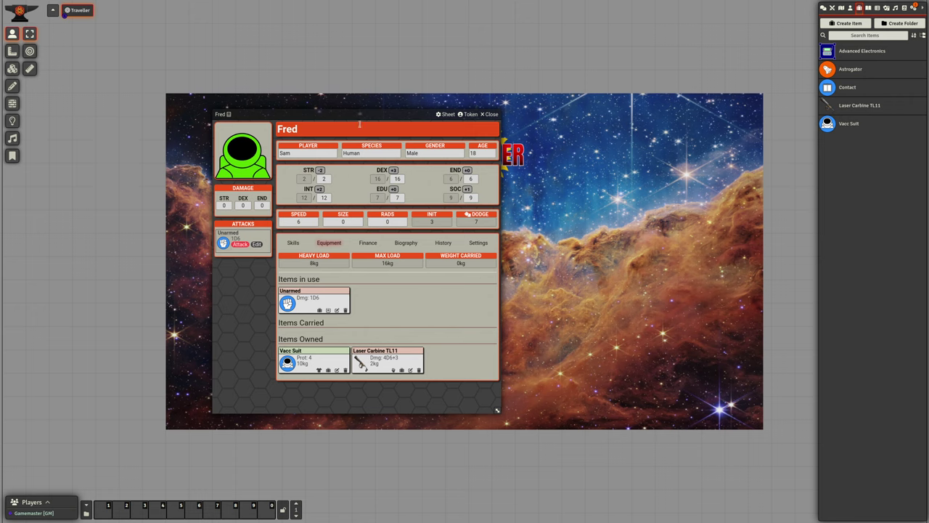
pyautogui.click(850, 10)
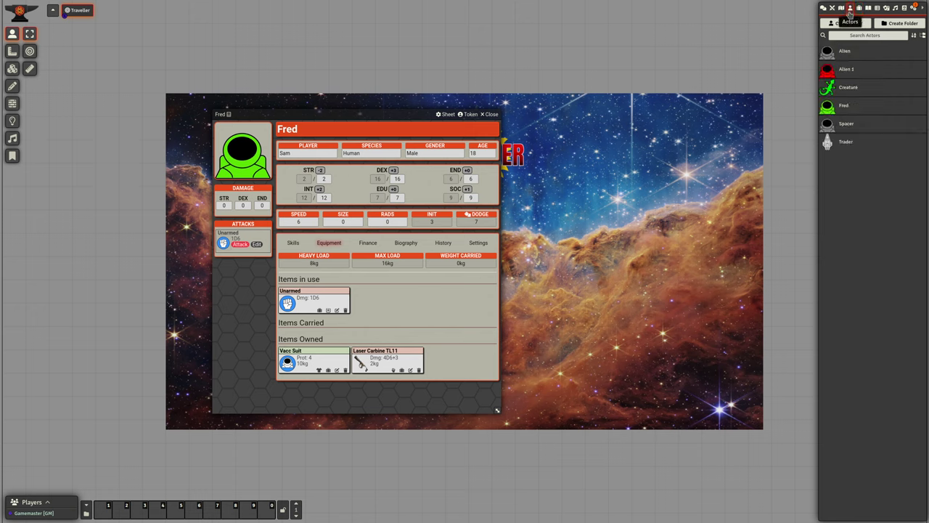
pyautogui.click(846, 143)
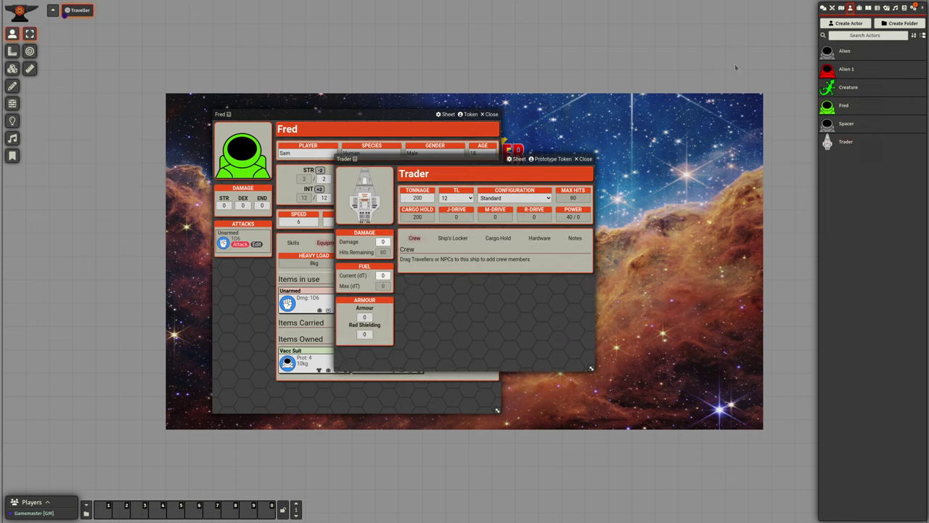
pyautogui.click(860, 8)
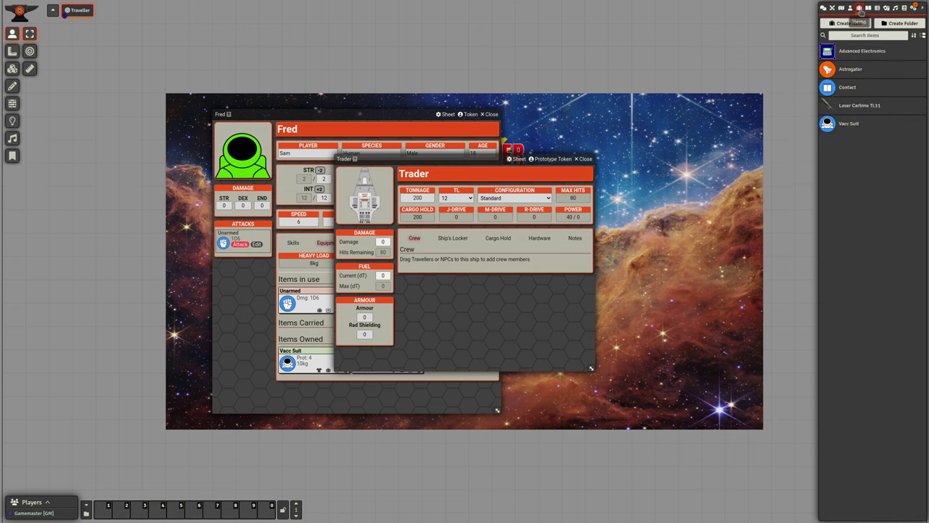
pyautogui.moveTo(864, 52); pyautogui.dragTo(512, 244)
pyautogui.click(507, 240)
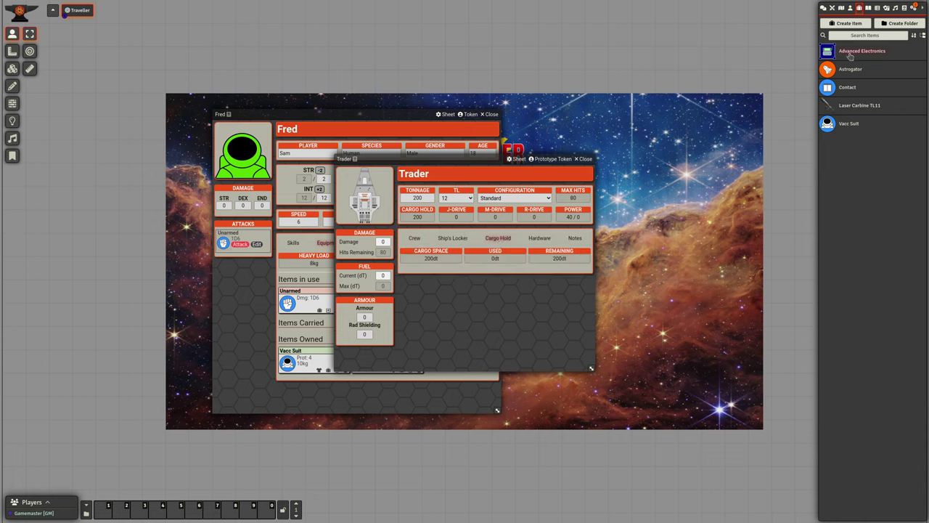
pyautogui.moveTo(851, 57); pyautogui.dragTo(512, 274)
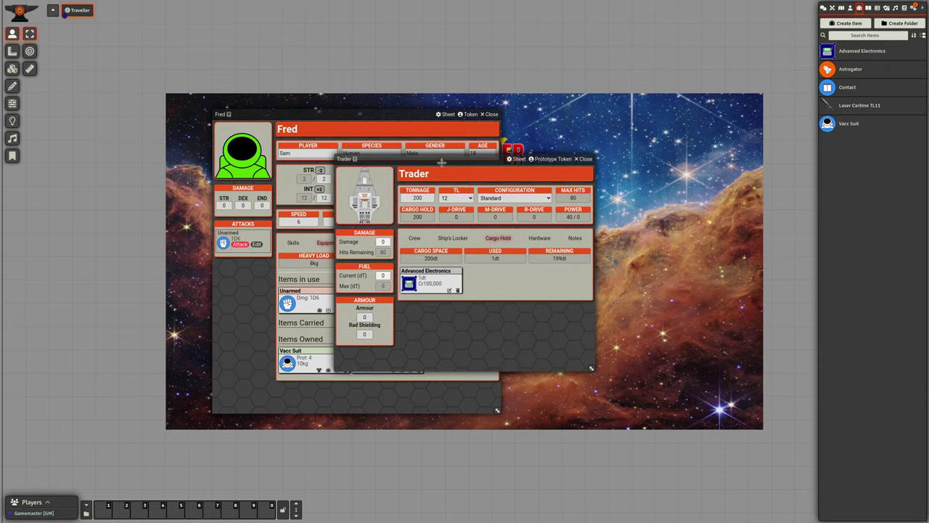
pyautogui.moveTo(442, 163); pyautogui.dragTo(533, 192)
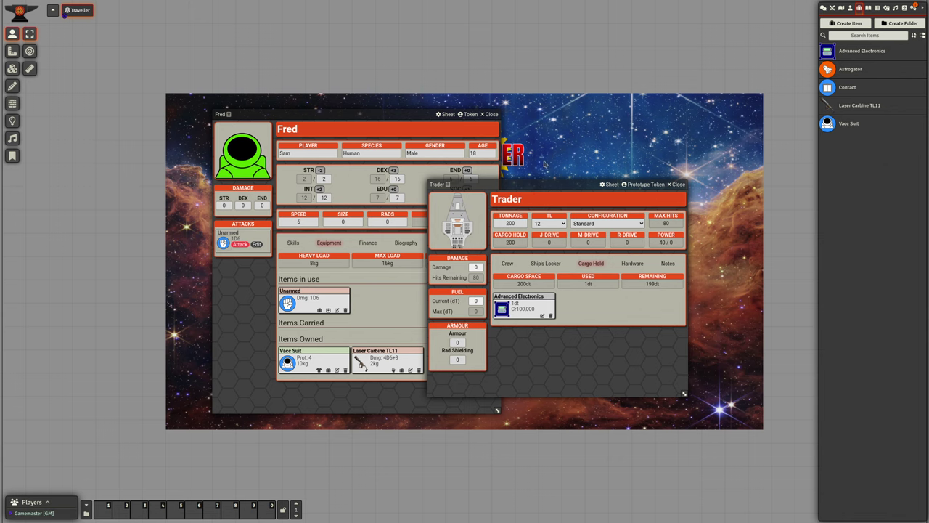
# Open the Aslan package from the Alien Races folder of the MgT2e Extra Actors compendium, clear of the character sheet.
pyautogui.click(914, 8)
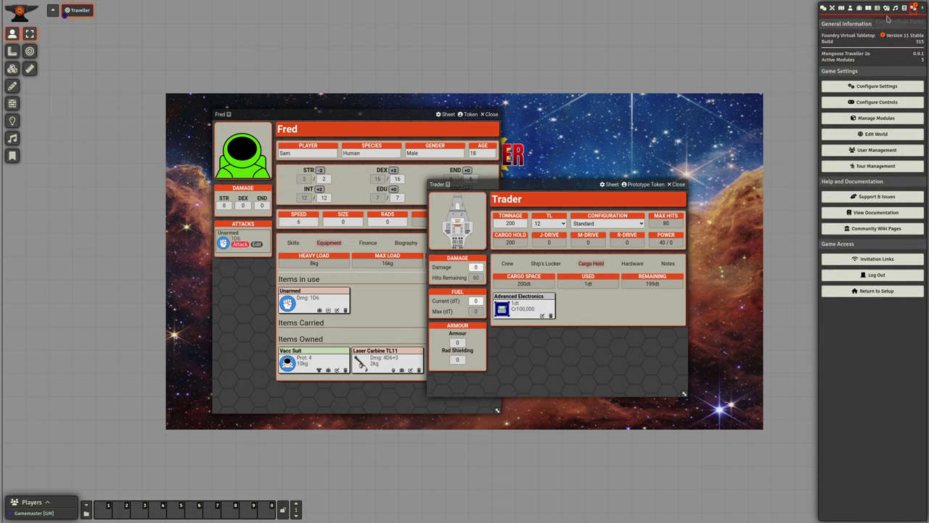
pyautogui.click(904, 7)
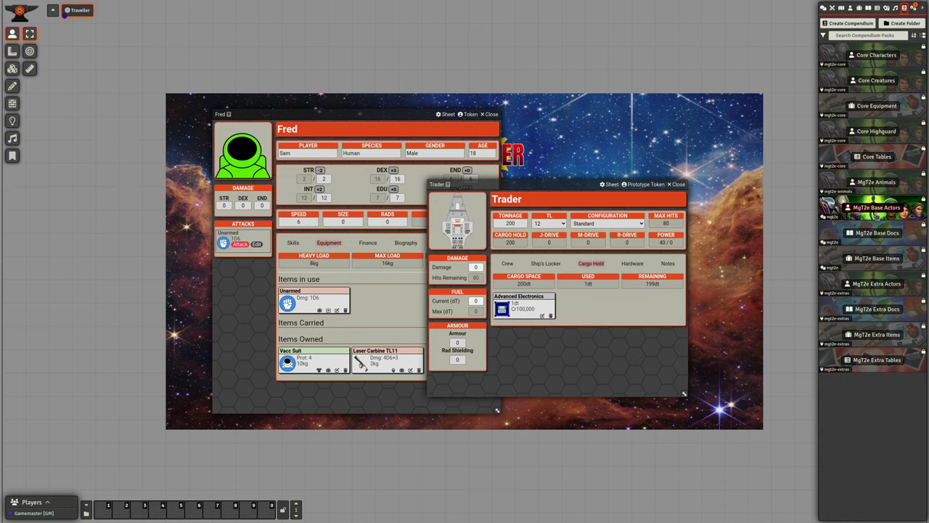
pyautogui.click(871, 283)
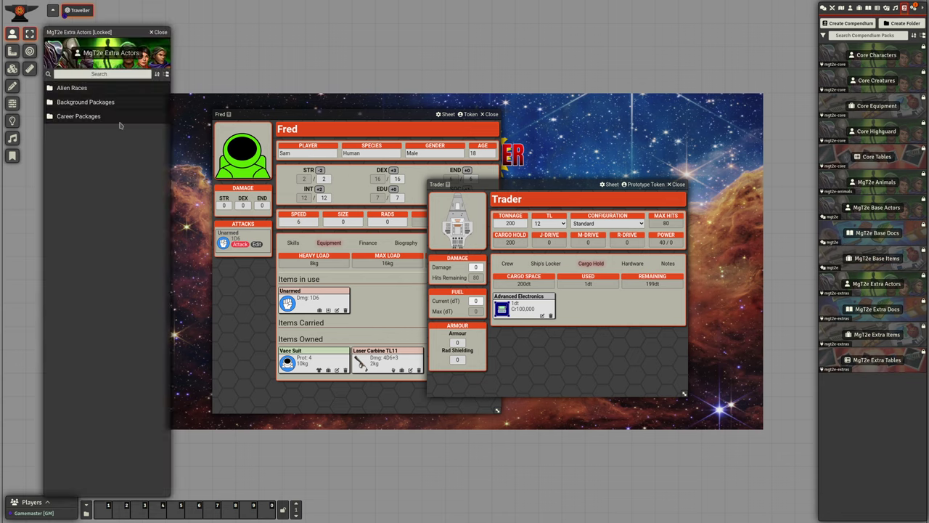
pyautogui.click(87, 93)
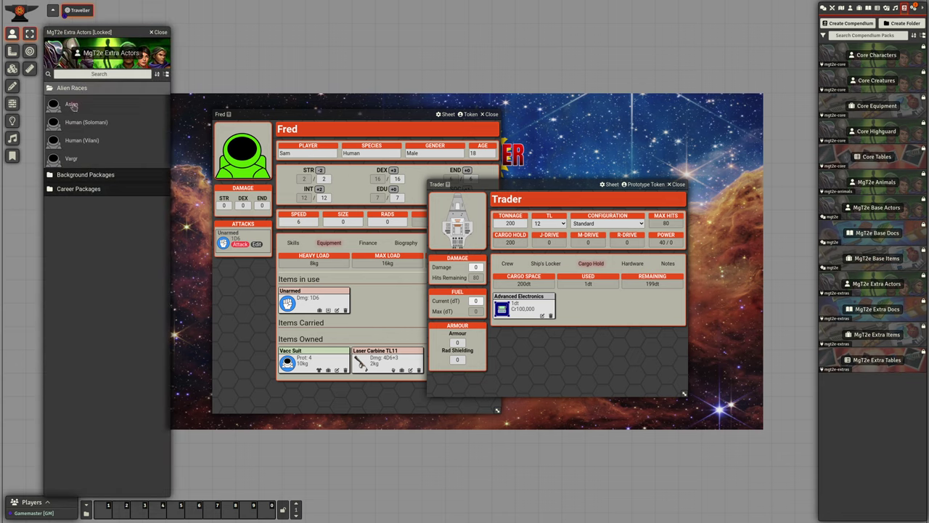
pyautogui.click(73, 105)
pyautogui.moveTo(499, 151); pyautogui.dragTo(723, 55)
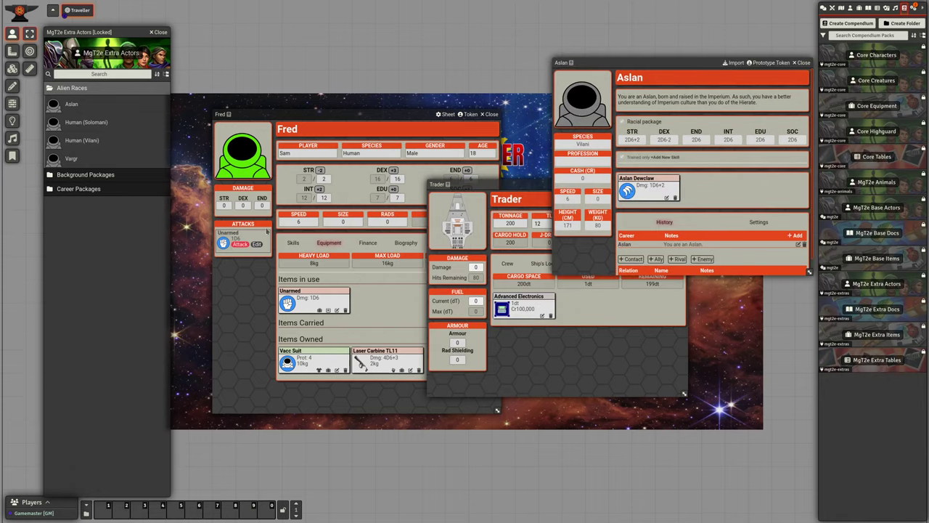
# Apply the Aslan racial package to the player character and review the character's biography and career history.
pyautogui.click(293, 243)
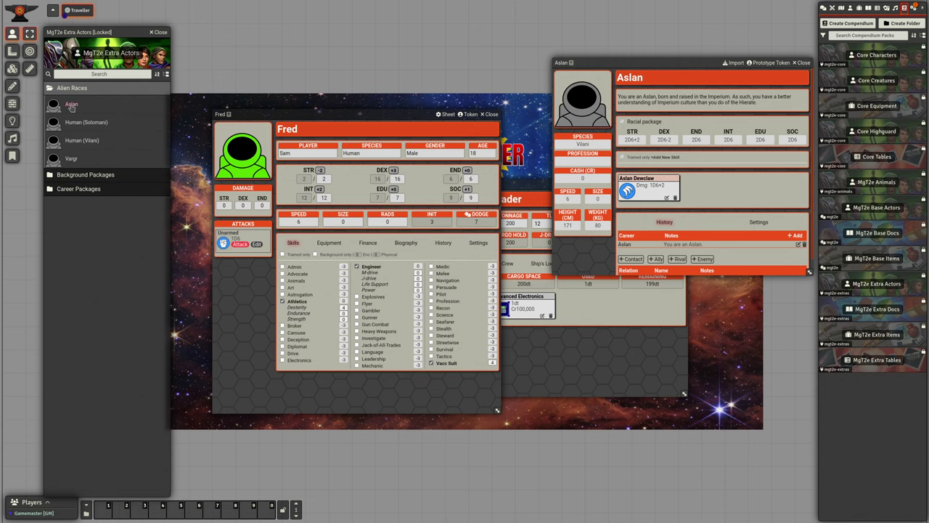
pyautogui.moveTo(71, 105); pyautogui.dragTo(305, 261)
pyautogui.click(406, 243)
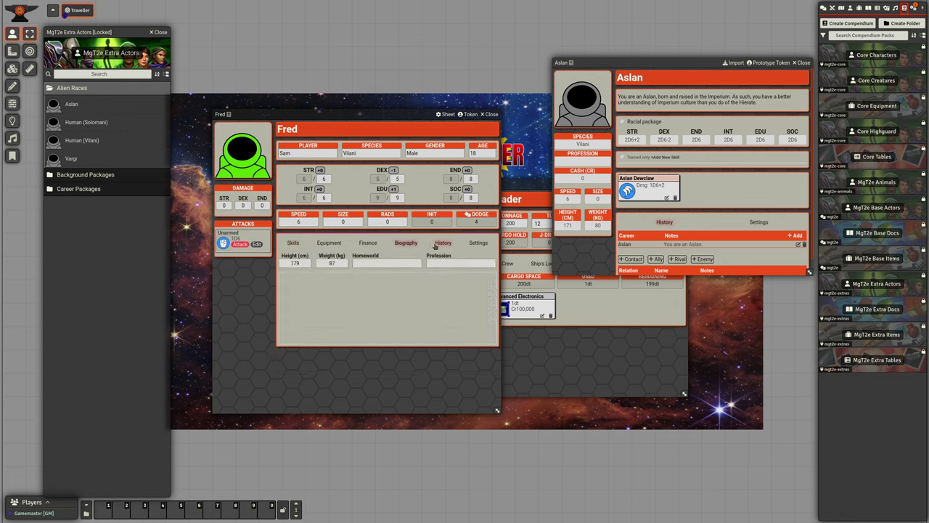
pyautogui.click(436, 244)
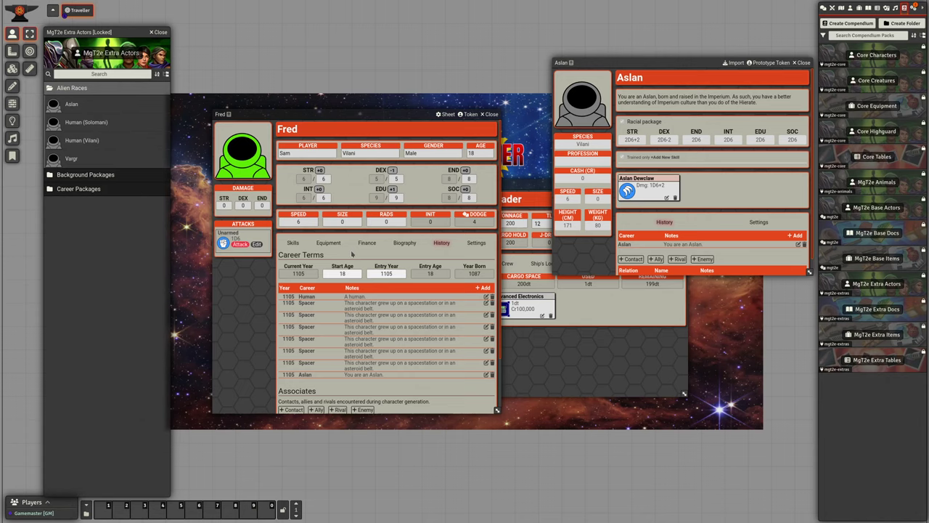
# Put the Aslan Dewclaw from the player character's owned items into use.
pyautogui.click(328, 244)
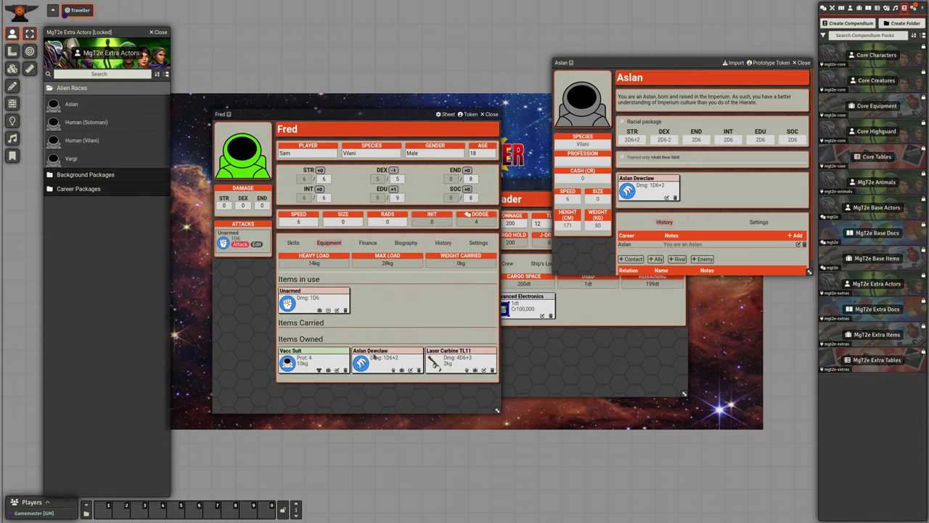
pyautogui.click(393, 370)
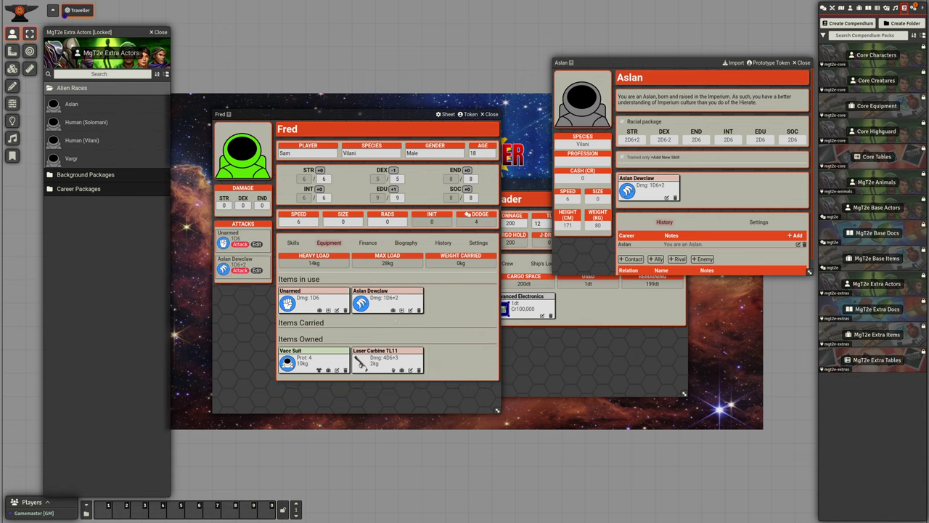
# Inspect the Bonus DM and notes of the player character's Recon skill, and roll a Recon check with the chat log shown.
pyautogui.click(293, 243)
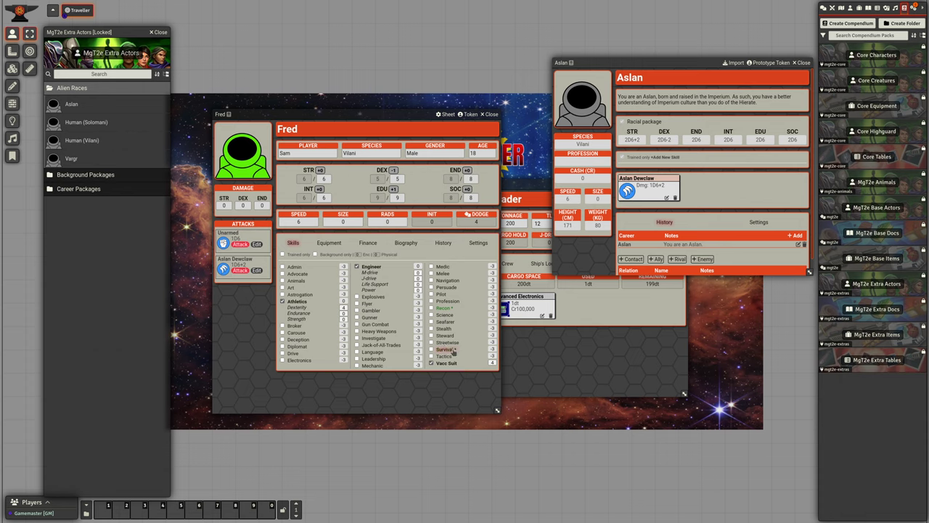
pyautogui.click(445, 309)
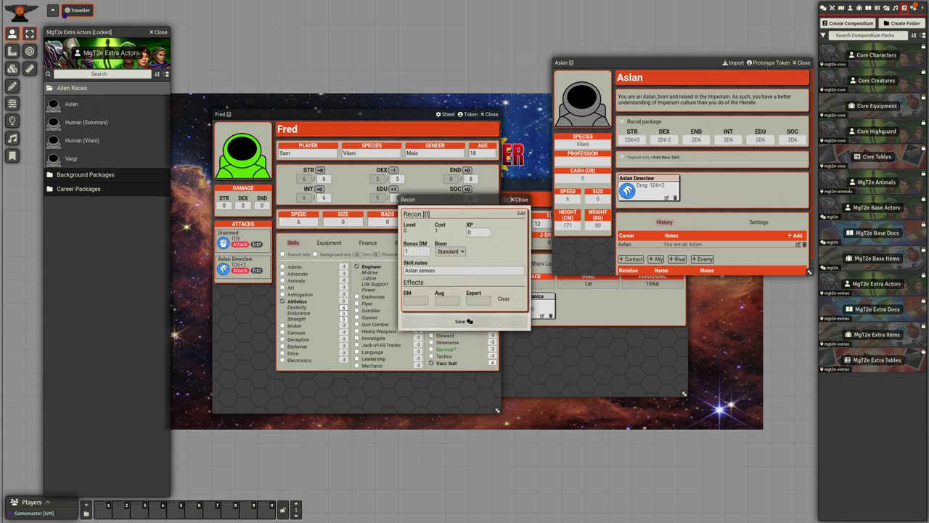
pyautogui.click(419, 251)
pyautogui.click(440, 270)
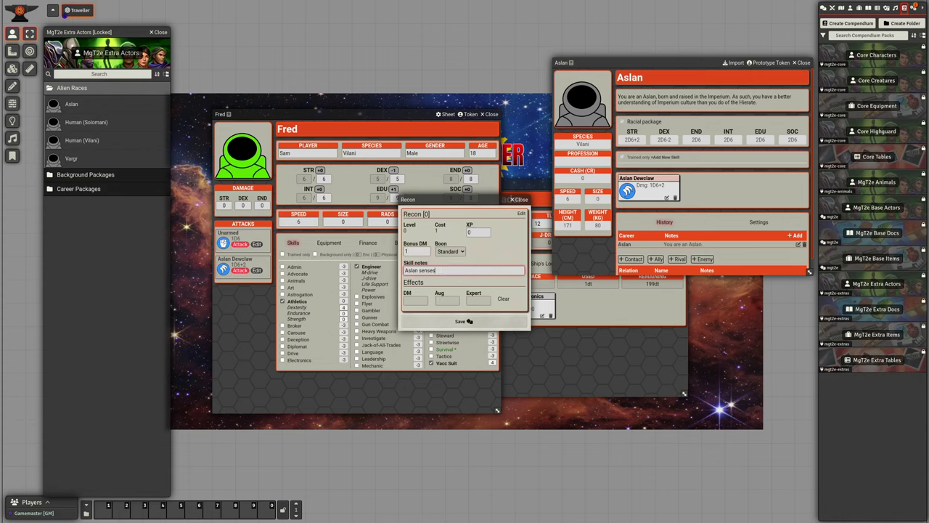
pyautogui.moveTo(451, 200); pyautogui.dragTo(383, 165)
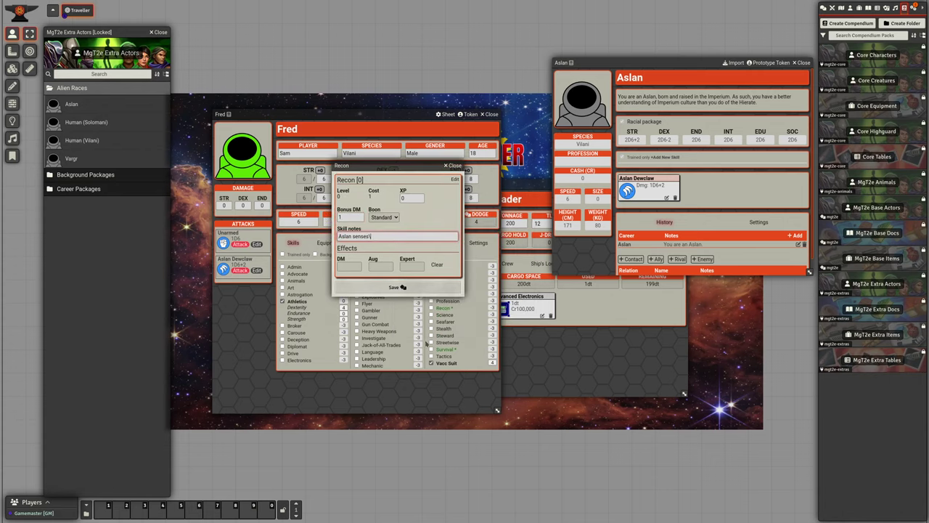
pyautogui.click(823, 8)
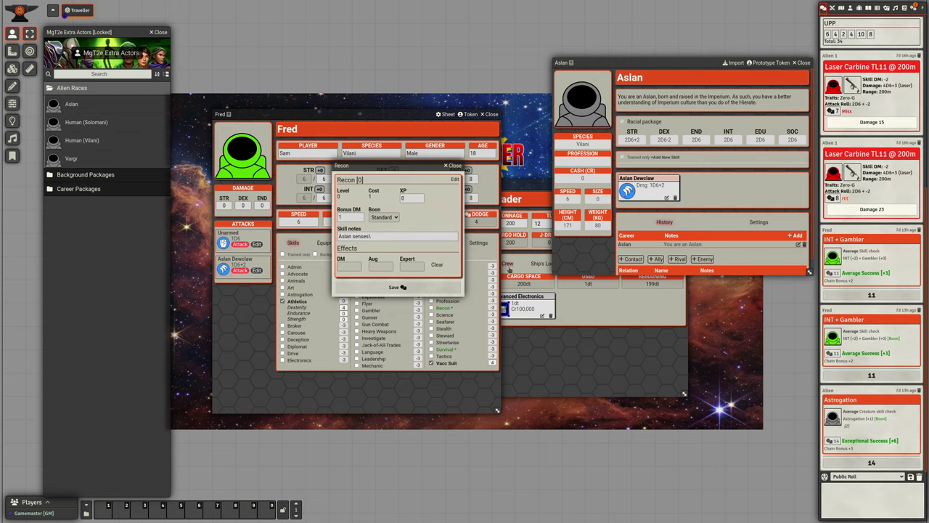
pyautogui.click(444, 309)
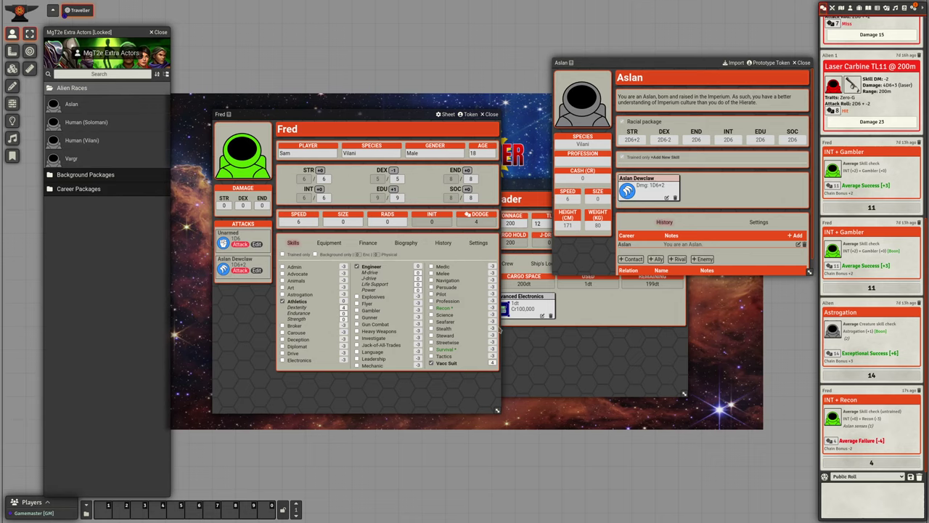
# Examine the Boon options of the player character's Recon skill and leave it at Standard.
pyautogui.click(443, 310)
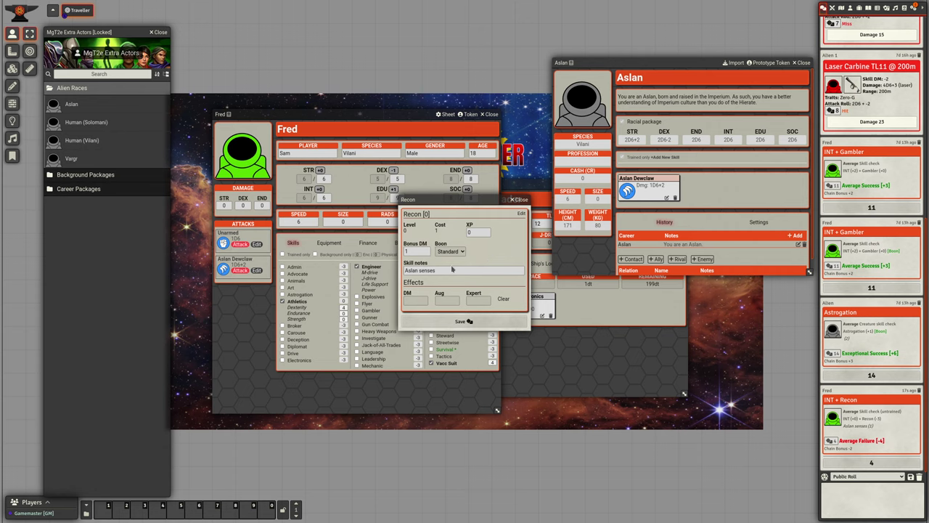
pyautogui.click(450, 251)
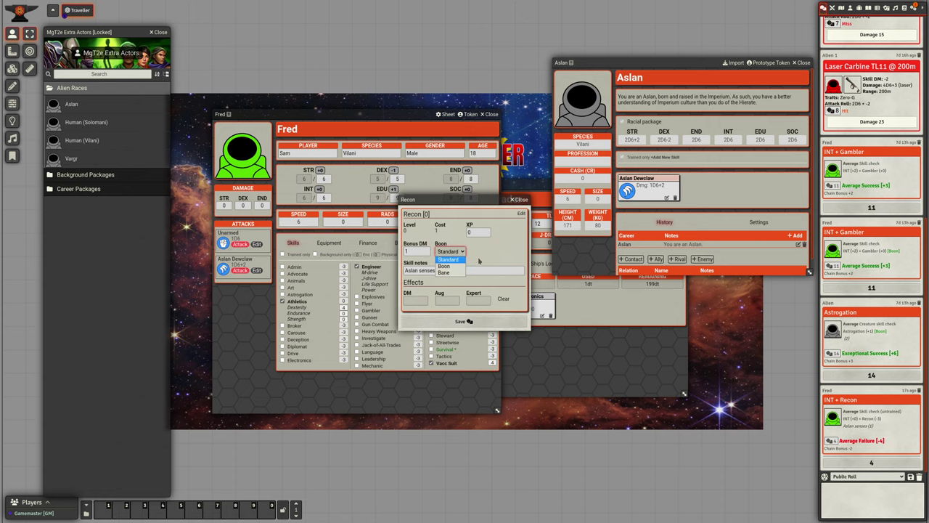
pyautogui.click(450, 259)
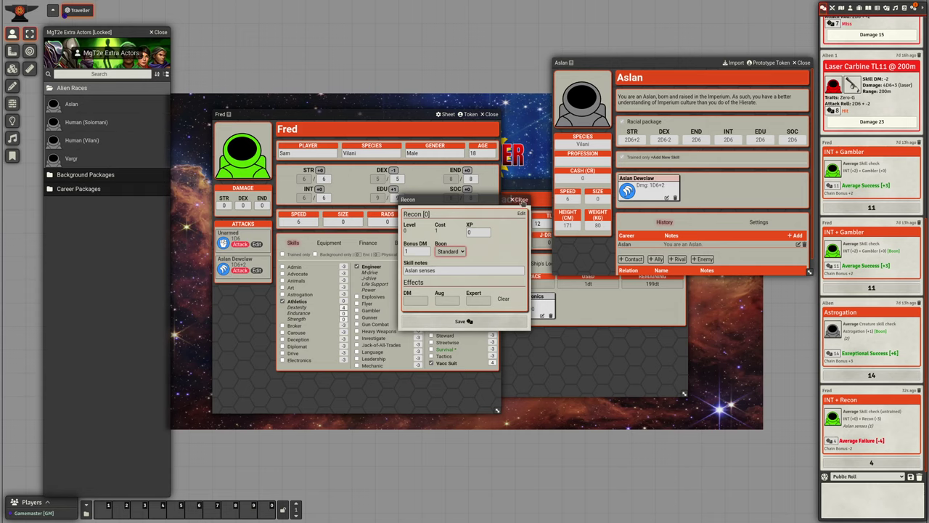
pyautogui.click(521, 200)
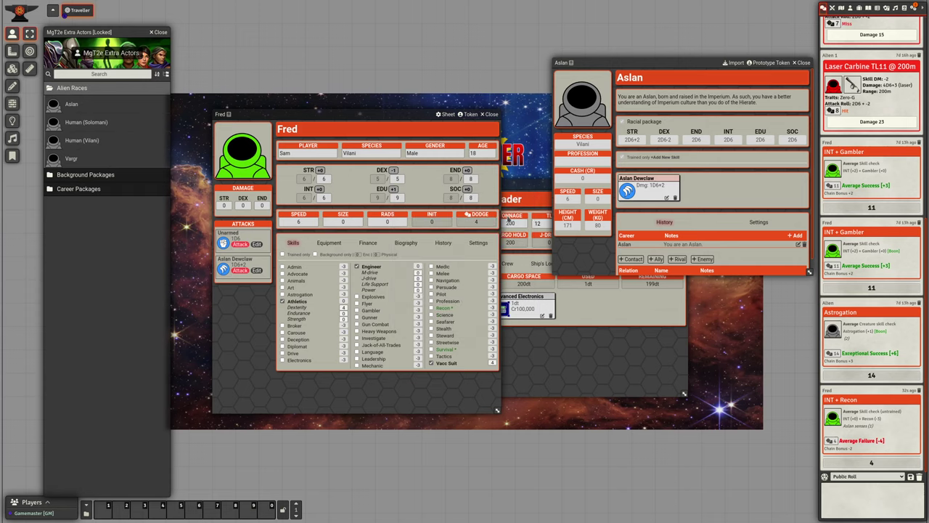
# Close the Aslan sheet, the player character's sheet and the remaining Recon skill window.
pyautogui.click(801, 63)
pyautogui.click(491, 115)
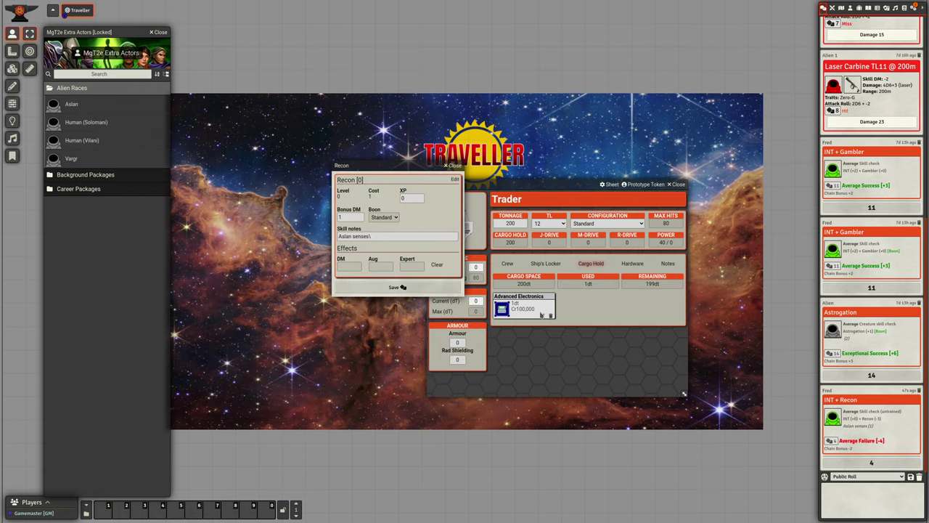
pyautogui.click(451, 166)
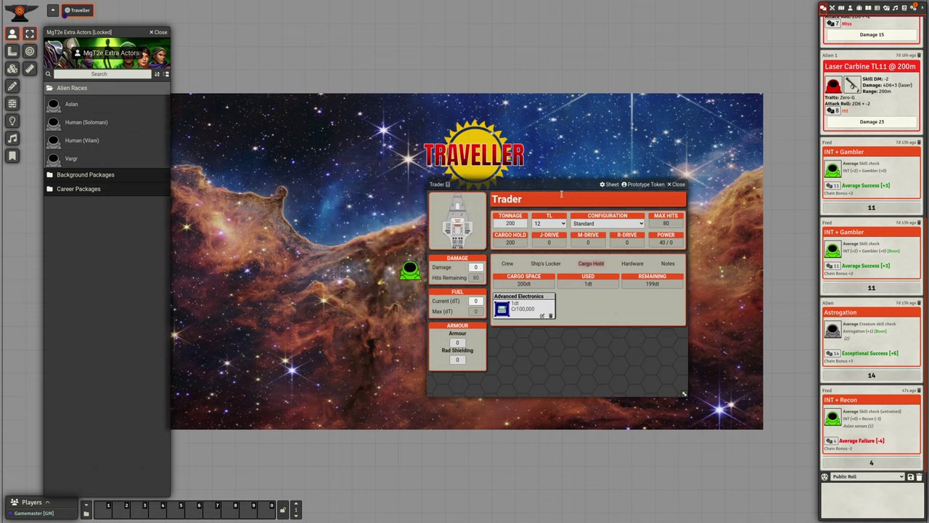
# Move the Trader sheet clear of the scene's centre and place a Trader ship token beside the green character token.
pyautogui.moveTo(517, 186); pyautogui.dragTo(388, 264)
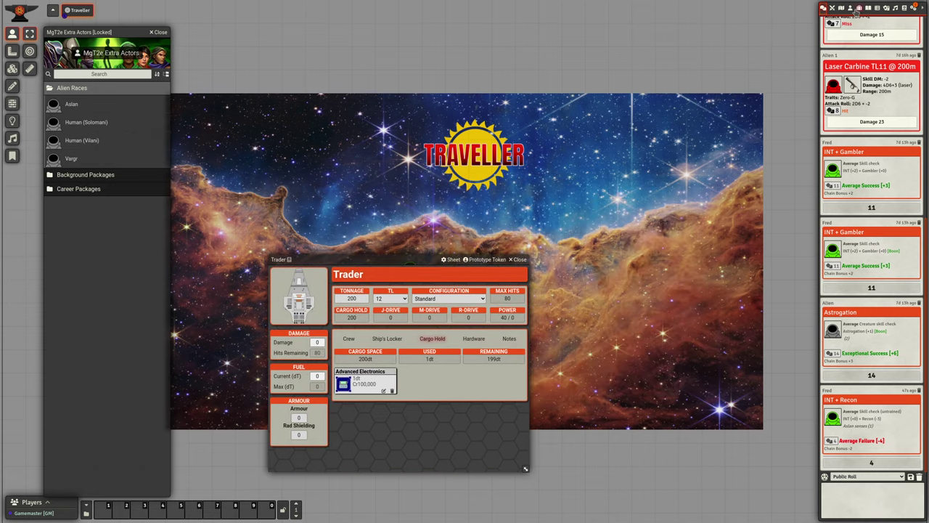
pyautogui.click(850, 8)
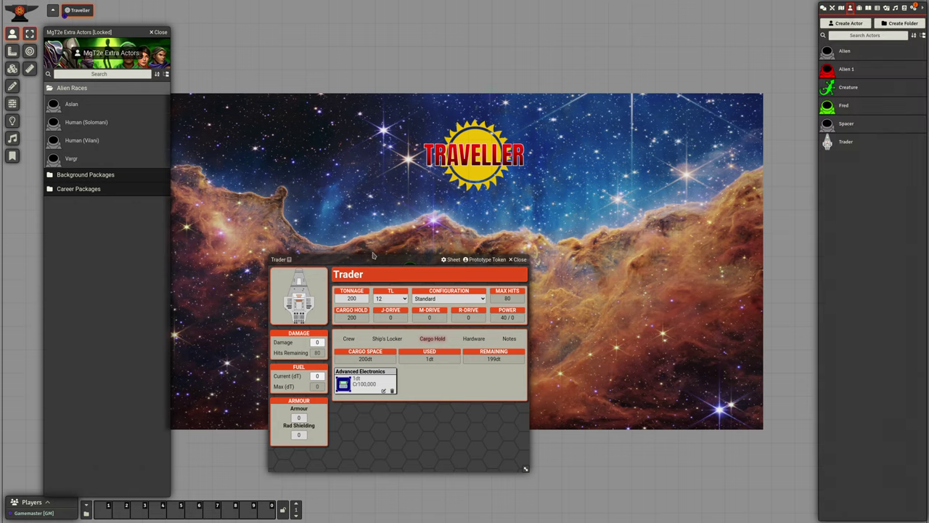
pyautogui.moveTo(378, 259); pyautogui.dragTo(152, 133)
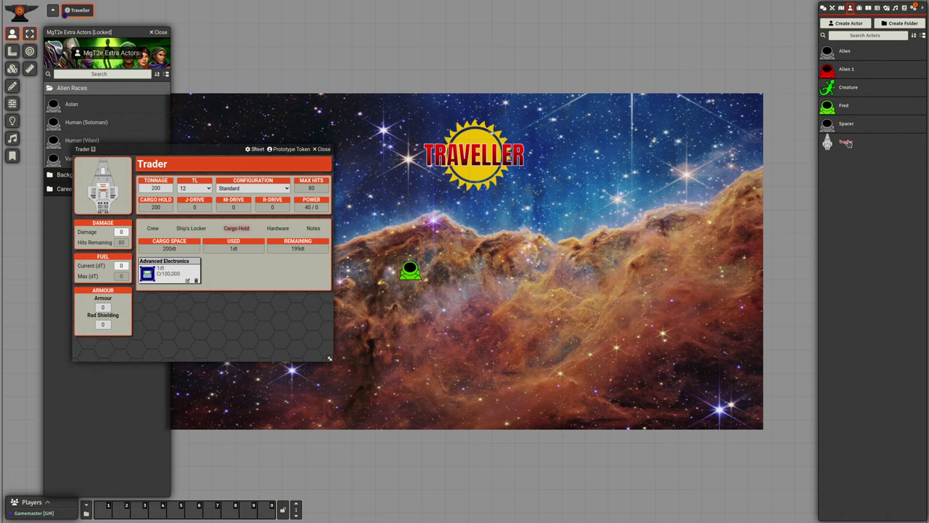
pyautogui.moveTo(851, 143); pyautogui.dragTo(446, 247)
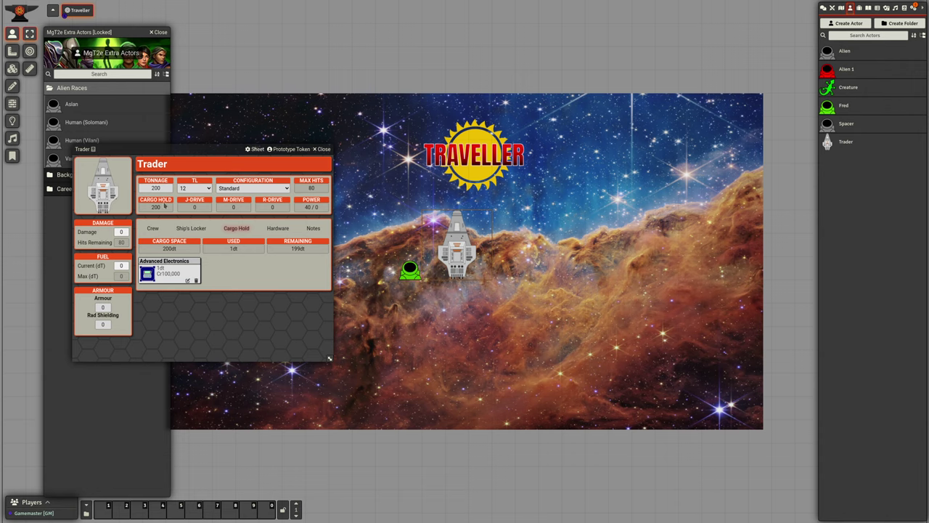
# Set the Trader's tonnage to 50, close its sheet and place another Trader token below the first ship token.
pyautogui.doubleClick(157, 188)
pyautogui.write('50')
pyautogui.press('Return')
pyautogui.click(321, 148)
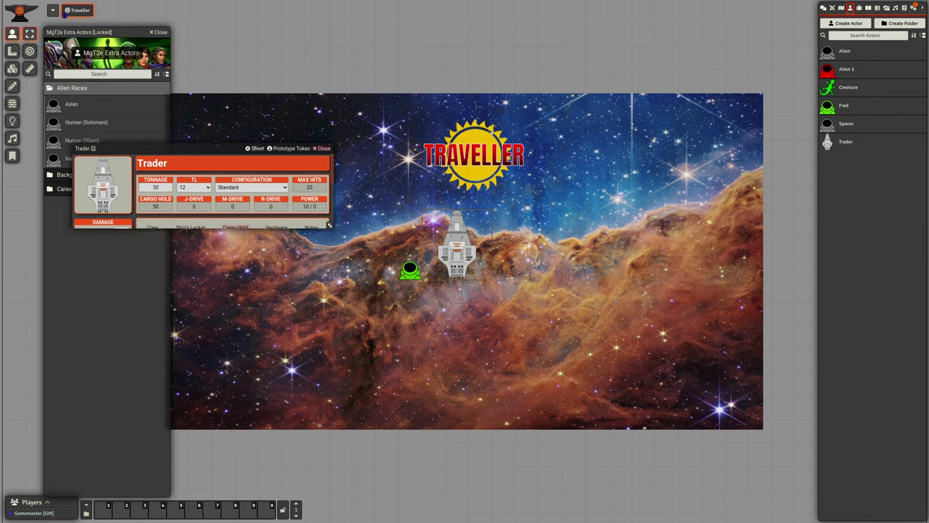
pyautogui.moveTo(848, 150); pyautogui.dragTo(469, 322)
# Set the Trader's tonnage to 5000, close its sheet and place a third Trader token on the scene to the right of the other ships.
pyautogui.doubleClick(841, 144)
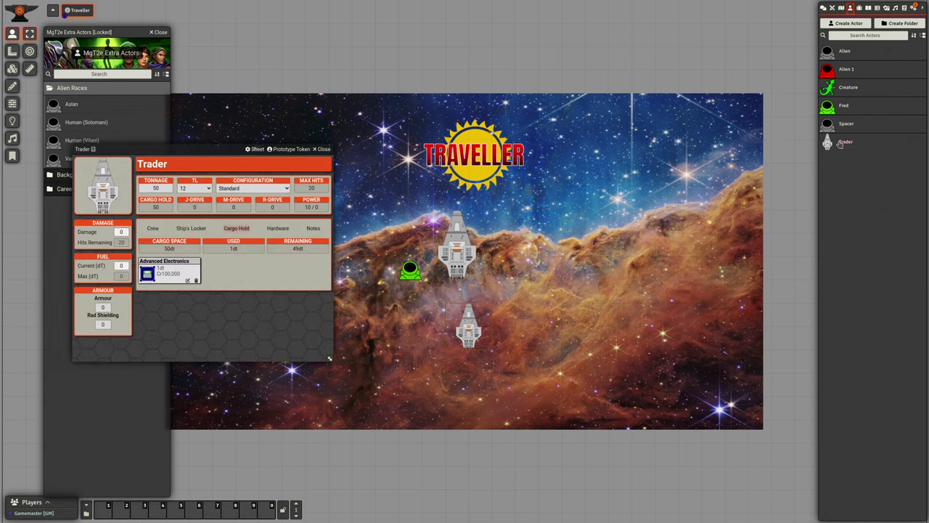
pyautogui.click(160, 189)
pyautogui.write('00')
pyautogui.press('Return')
pyautogui.click(323, 149)
pyautogui.moveTo(846, 143); pyautogui.dragTo(565, 298)
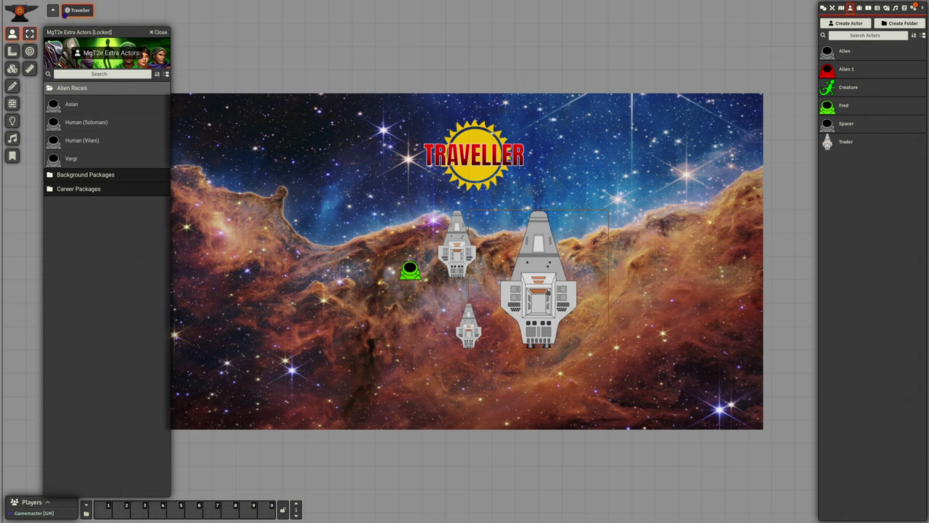
pyautogui.moveTo(547, 293); pyautogui.dragTo(561, 289)
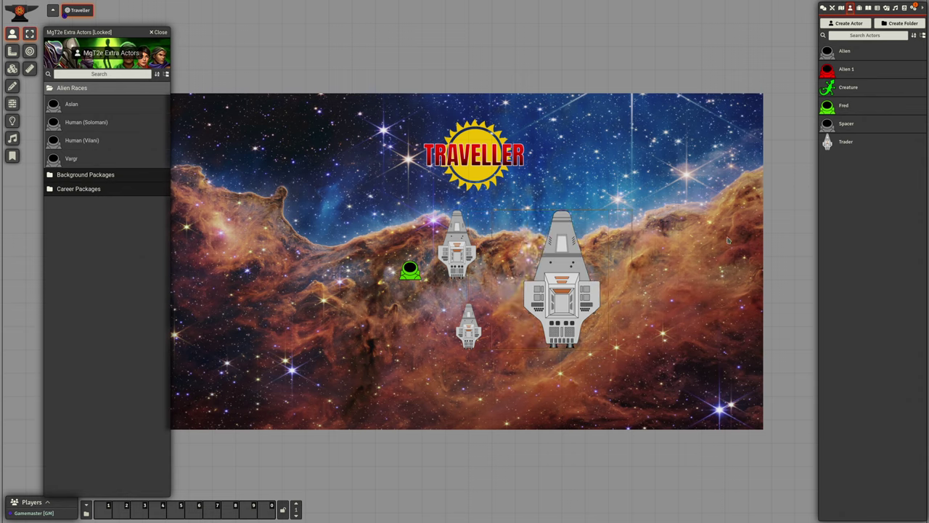
# Open the Trader sheet clear of the largest ship token and shift that token one grid square left.
pyautogui.click(845, 143)
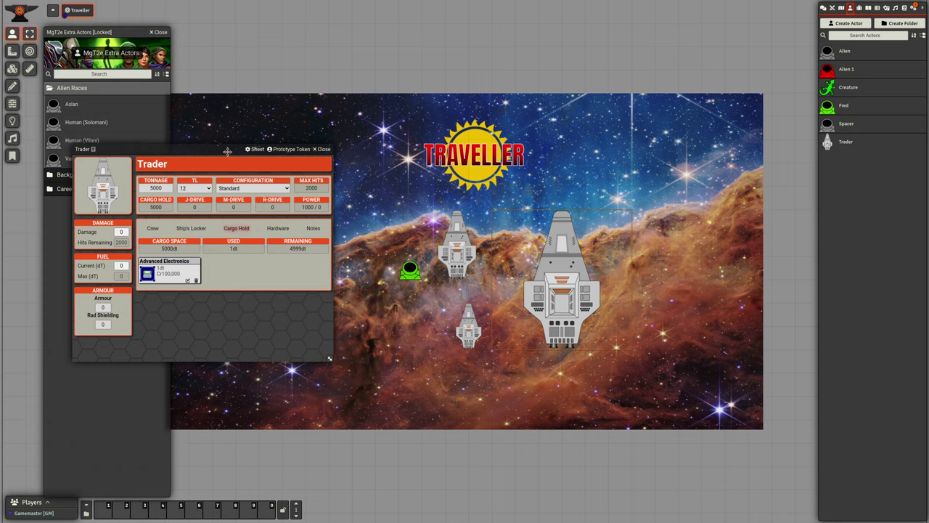
pyautogui.moveTo(227, 152); pyautogui.dragTo(395, 195)
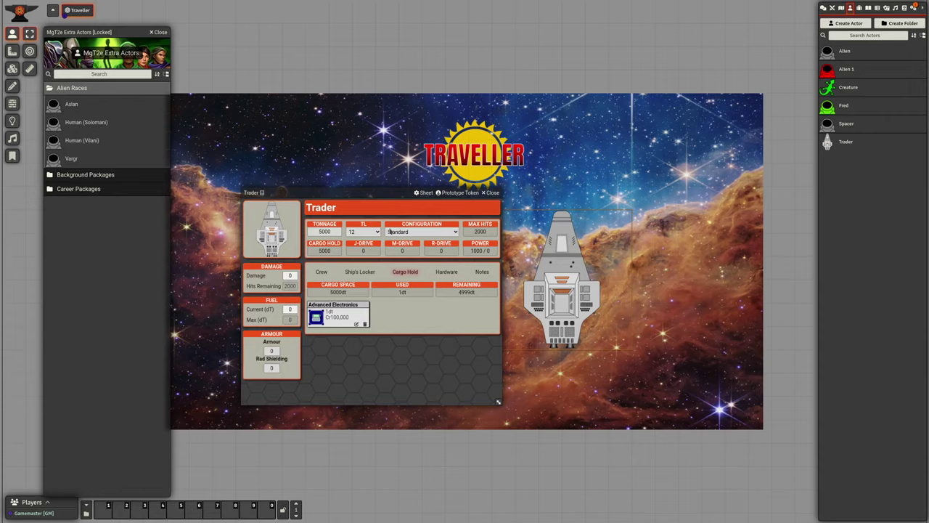
pyautogui.moveTo(325, 194); pyautogui.dragTo(295, 189)
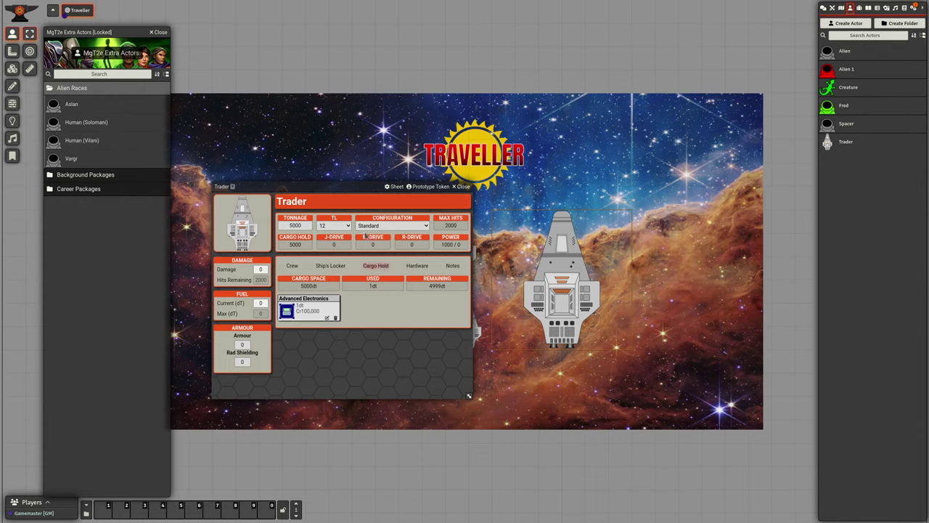
pyautogui.moveTo(326, 187); pyautogui.dragTo(301, 155)
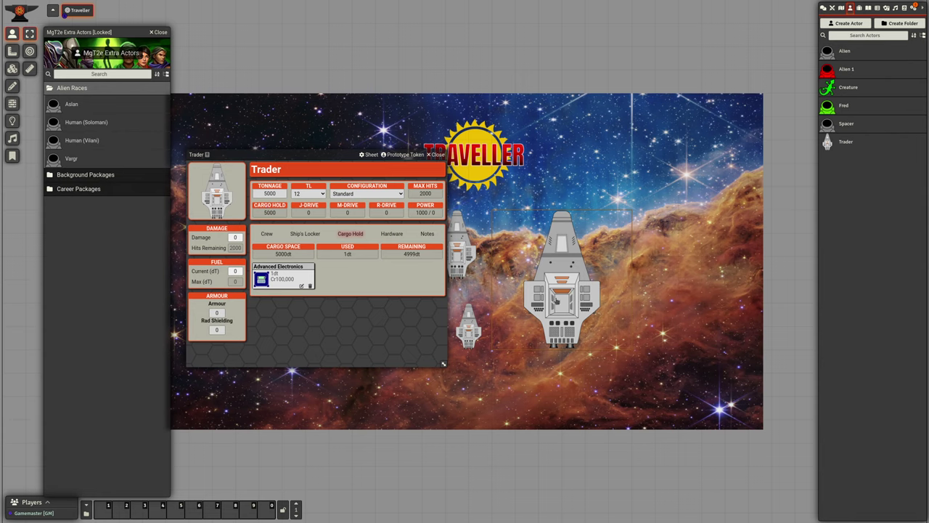
pyautogui.moveTo(537, 337); pyautogui.dragTo(516, 335)
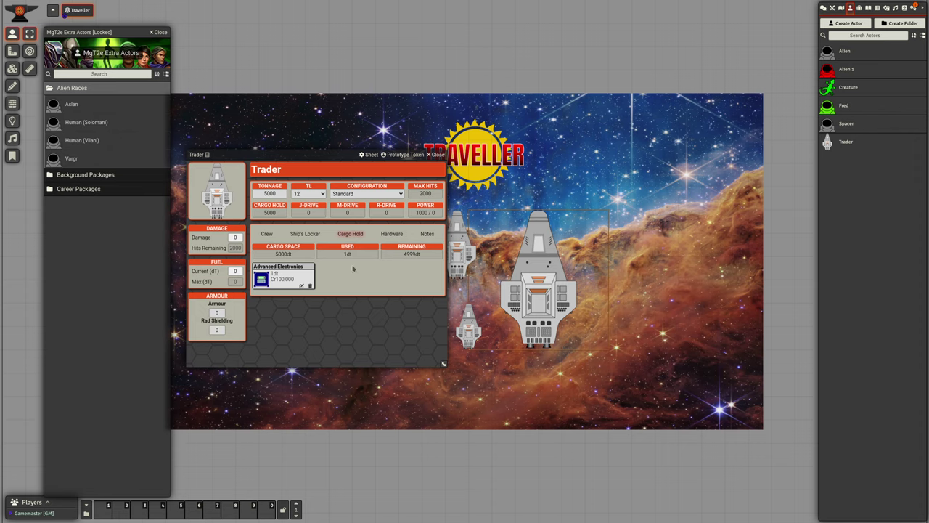
# Examine the Trader's Notes and Hardware sections and close its sheet.
pyautogui.click(428, 235)
pyautogui.click(399, 235)
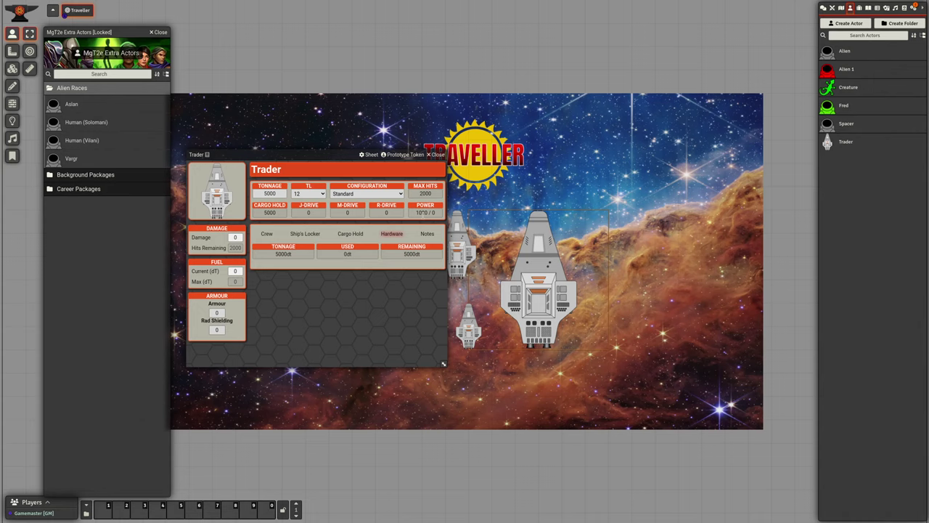
pyautogui.click(439, 155)
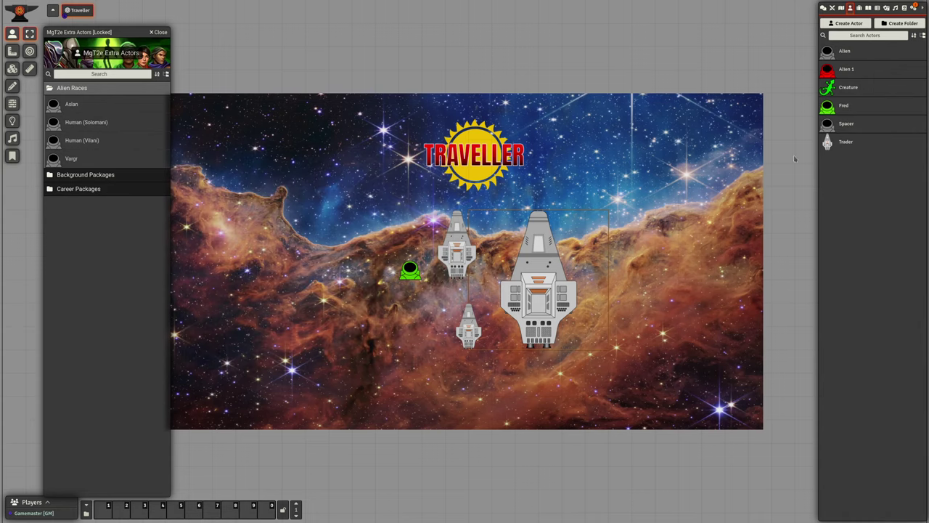
# Open the Creature's sheet, move it aside on the scene and add the Carnivore behaviour.
pyautogui.click(846, 90)
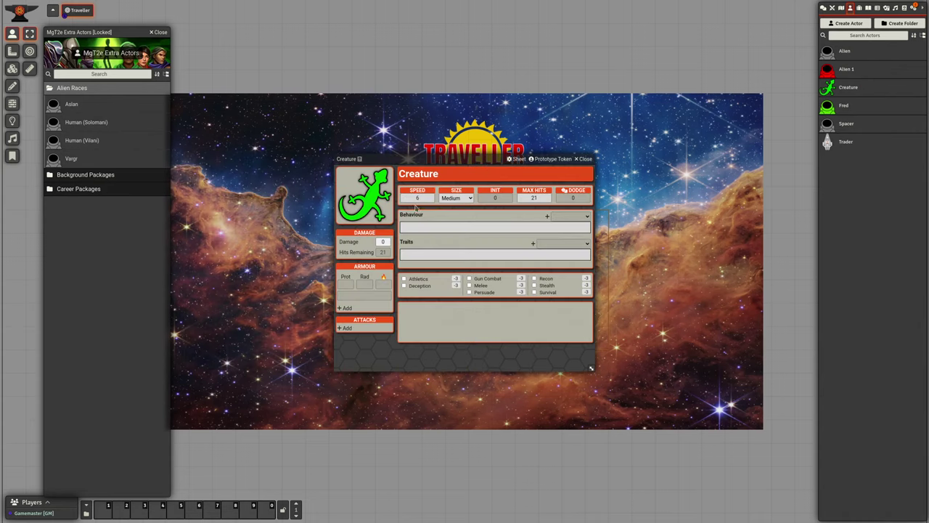
pyautogui.moveTo(427, 158); pyautogui.dragTo(349, 164)
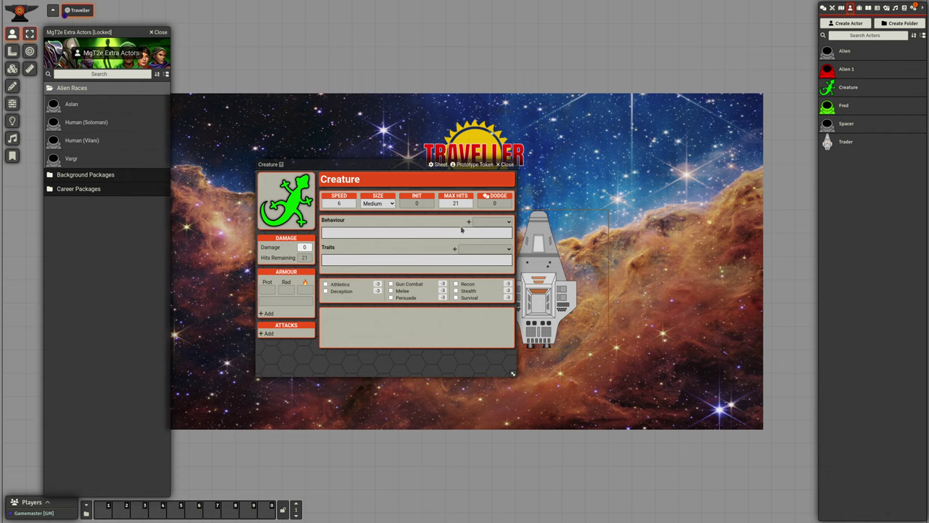
pyautogui.click(499, 222)
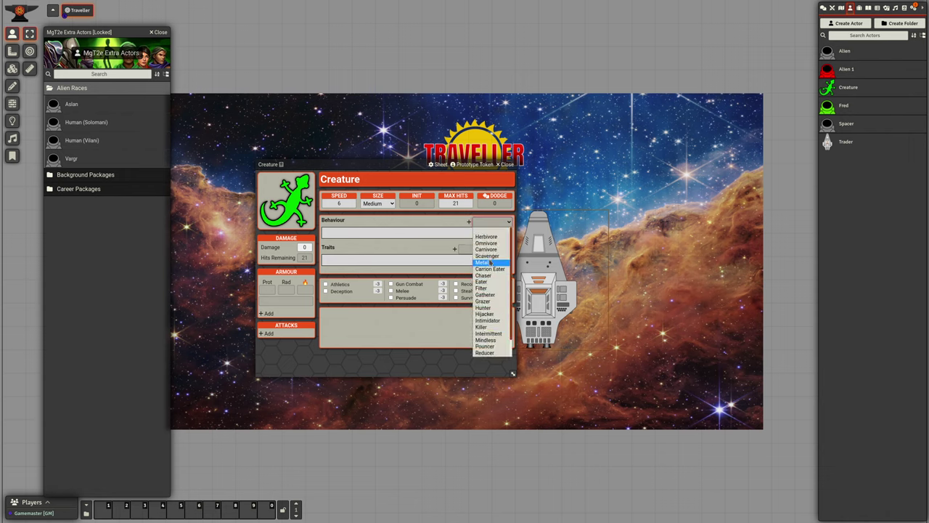
pyautogui.click(487, 249)
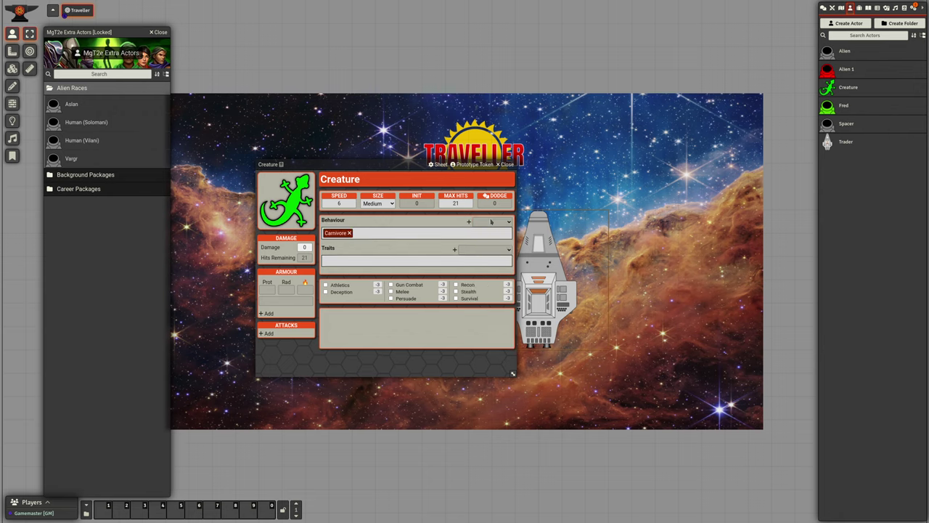
# Try the Hunter behaviour on the creature and remove it again.
pyautogui.click(490, 221)
pyautogui.click(484, 300)
pyautogui.click(493, 250)
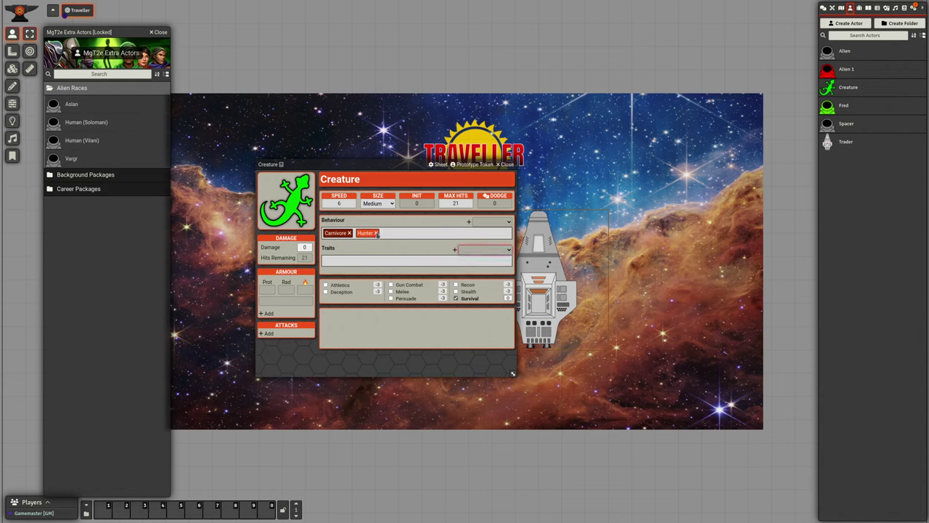
pyautogui.click(376, 233)
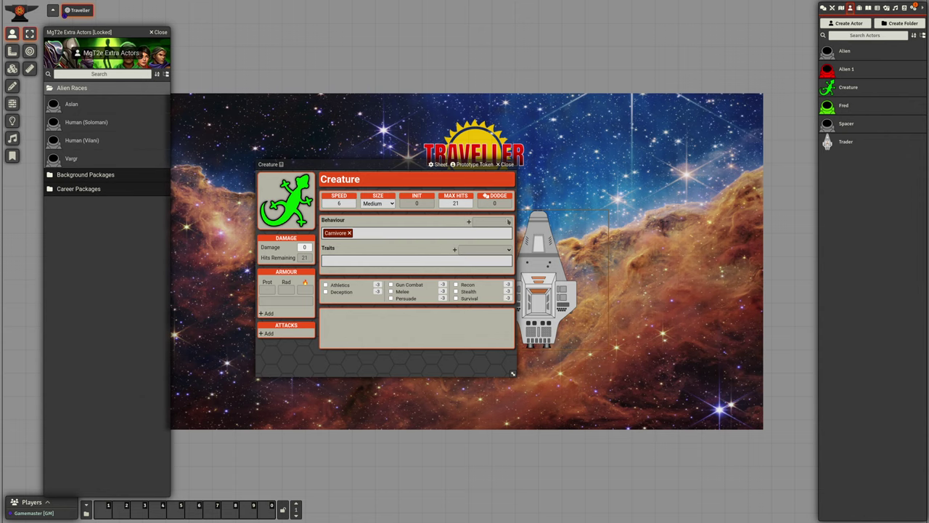
# Try the Hunter and Pouncer behaviours together on the creature and remove both.
pyautogui.click(508, 221)
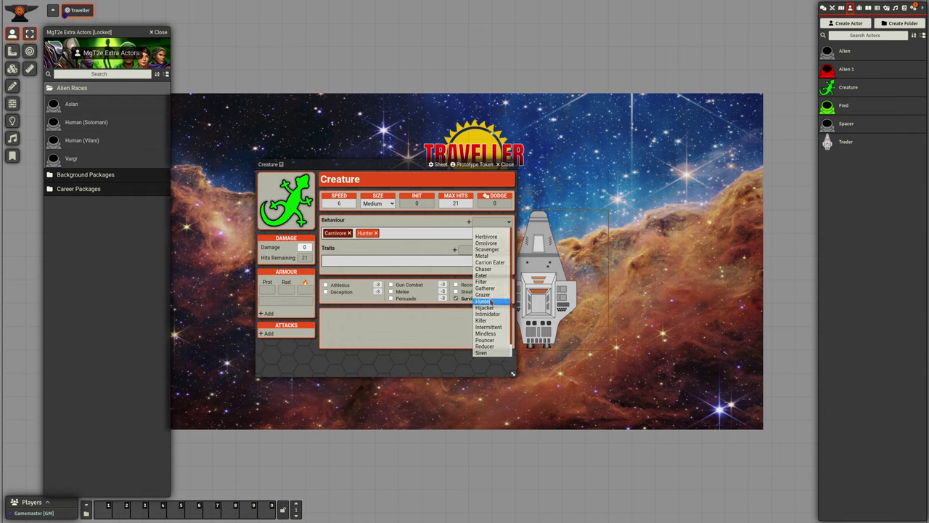
pyautogui.click(486, 300)
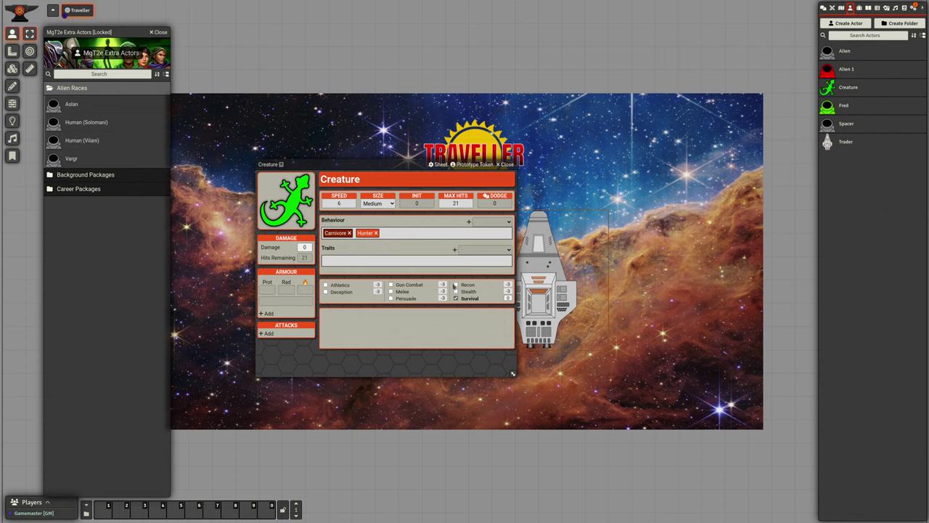
pyautogui.click(491, 222)
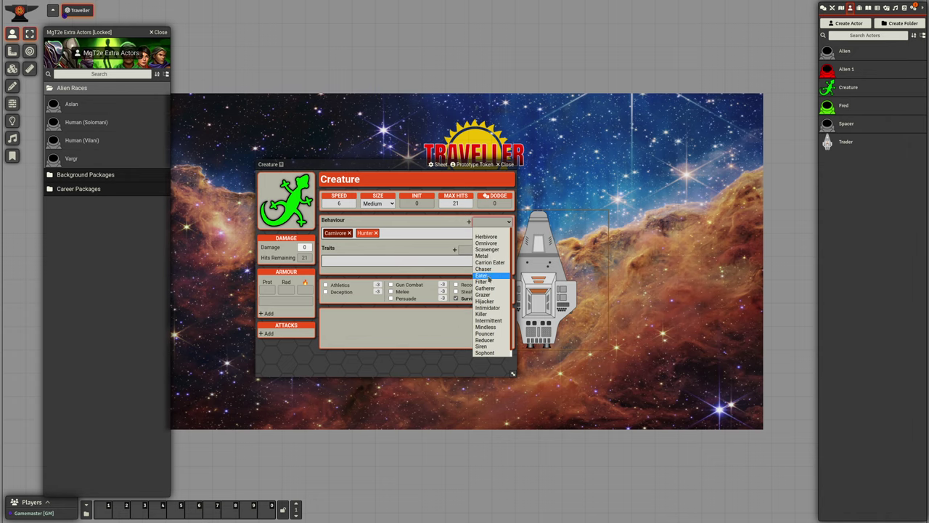
pyautogui.click(485, 333)
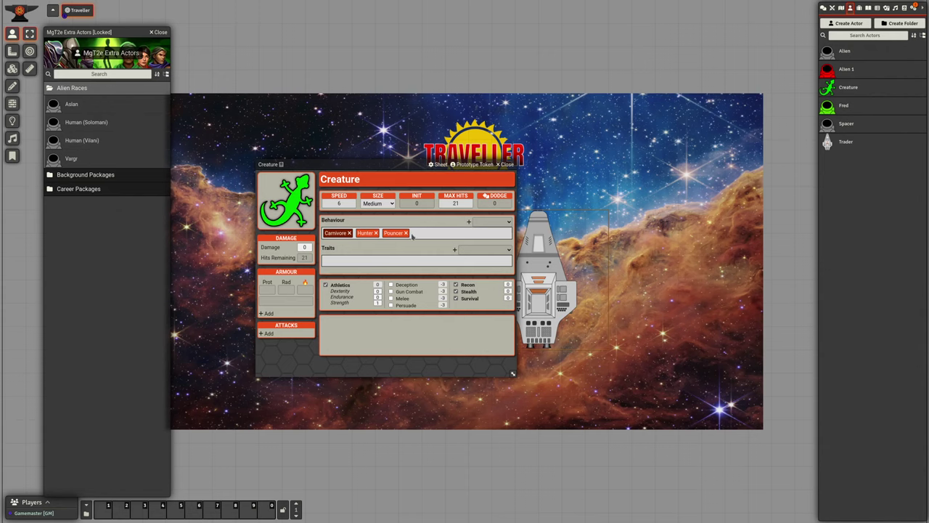
pyautogui.click(407, 233)
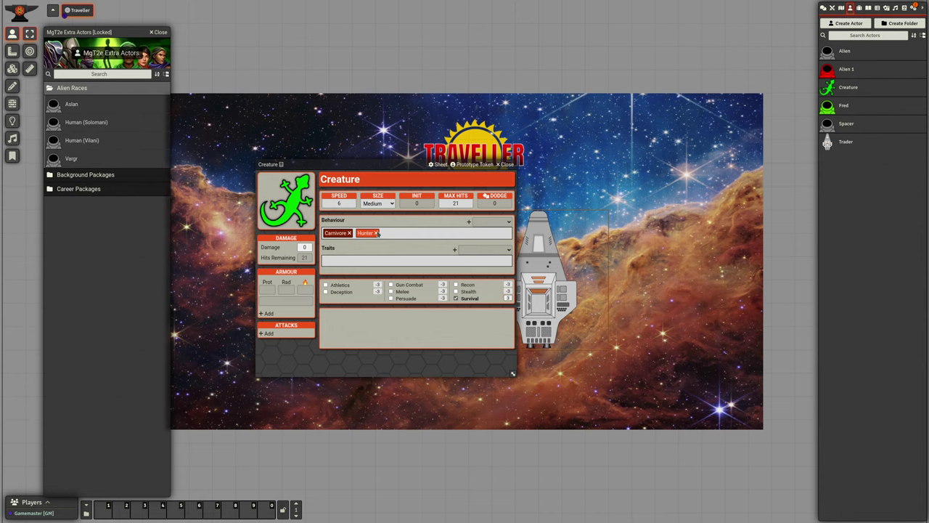
pyautogui.click(376, 233)
# Add the Intimidator behaviour to the creature and look through the remaining behaviour options without adding another.
pyautogui.click(501, 223)
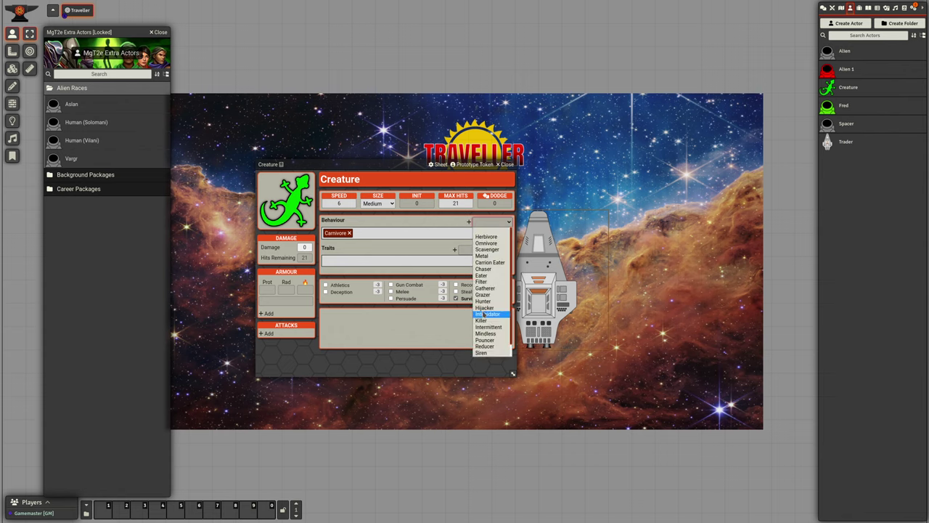
pyautogui.click(487, 314)
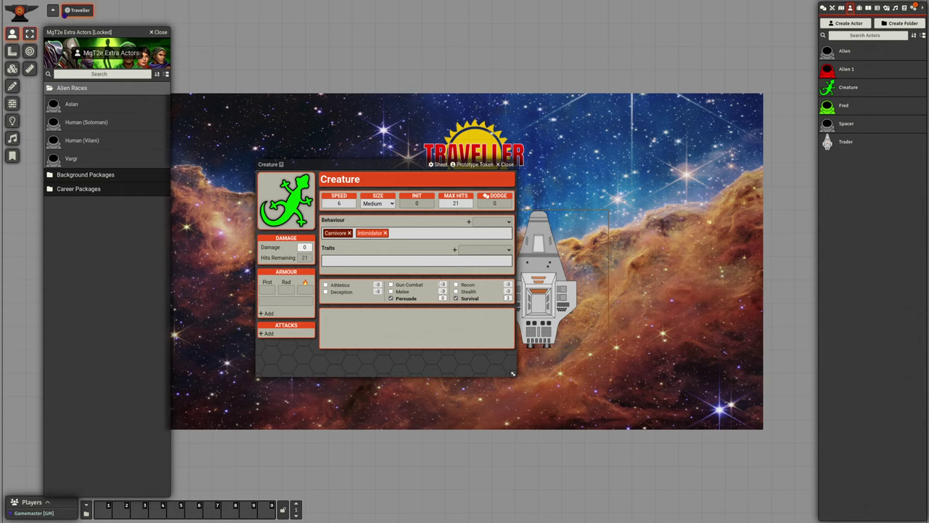
pyautogui.click(496, 223)
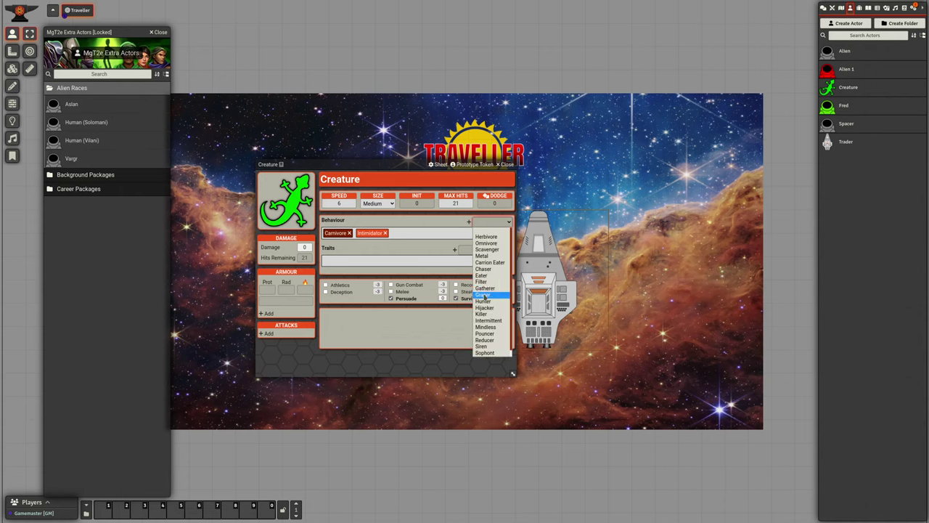
pyautogui.click(412, 244)
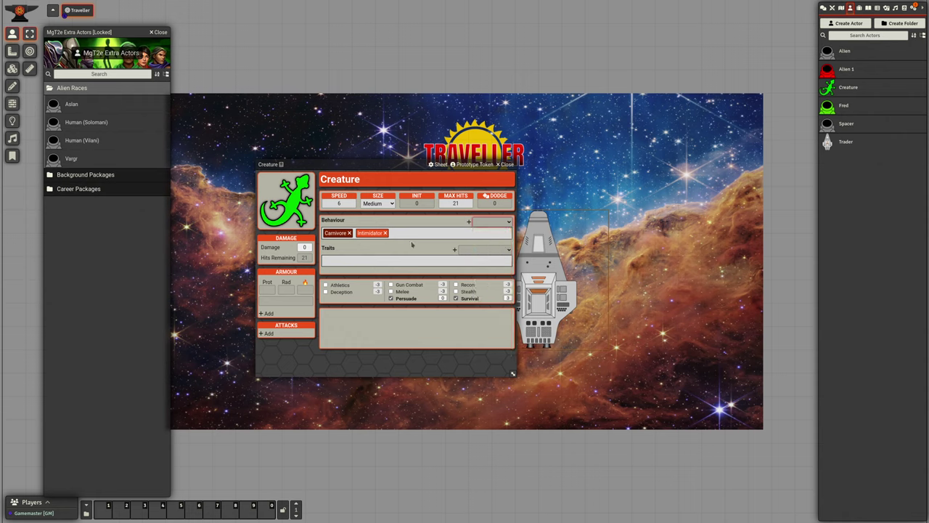
# Add the Alarm, Camouflaged and Fast Metabolism traits to the creature.
pyautogui.click(492, 250)
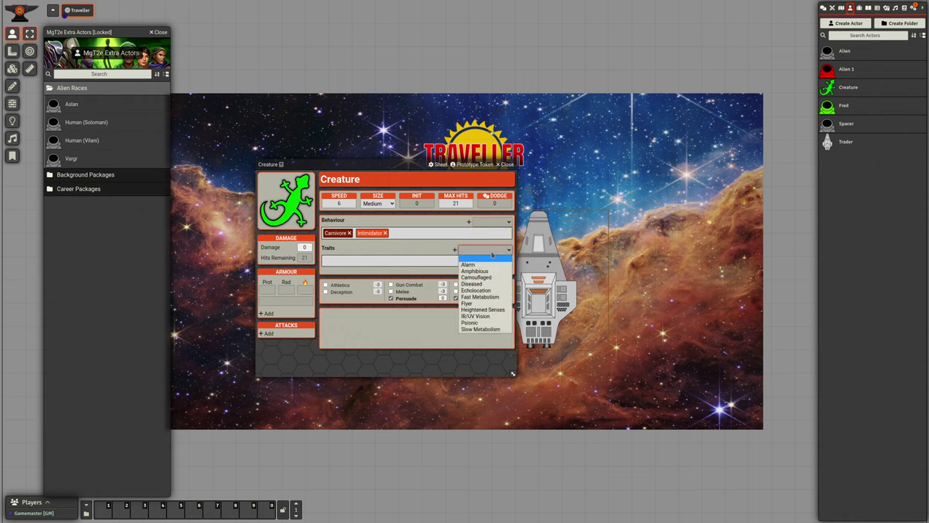
pyautogui.click(485, 264)
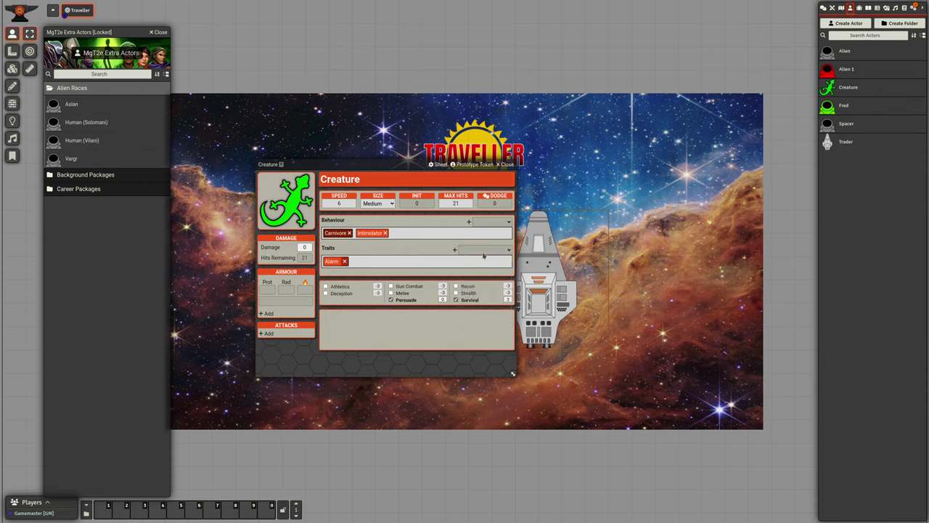
pyautogui.click(485, 250)
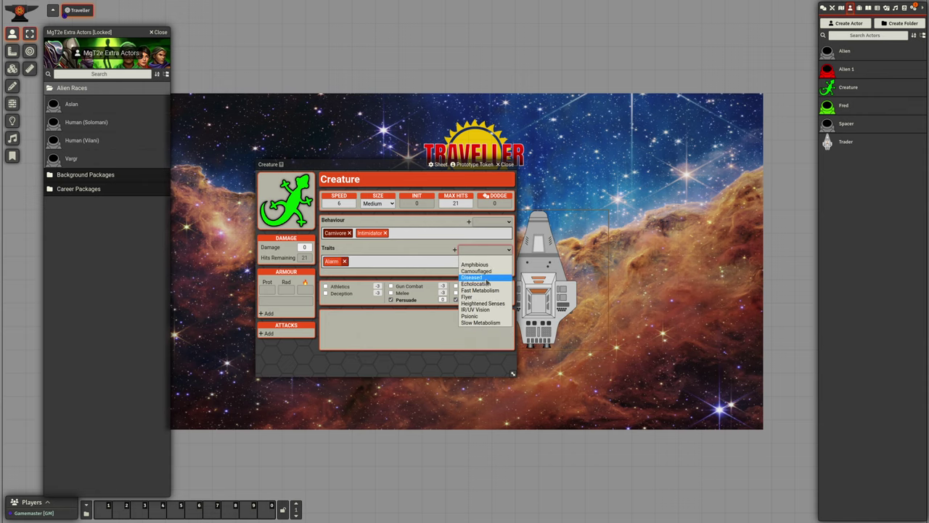
pyautogui.click(488, 271)
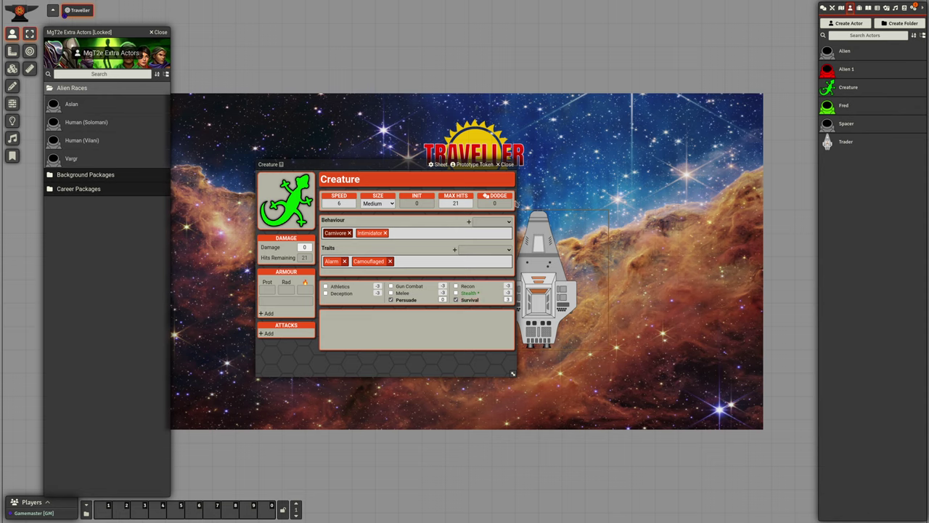
pyautogui.click(496, 253)
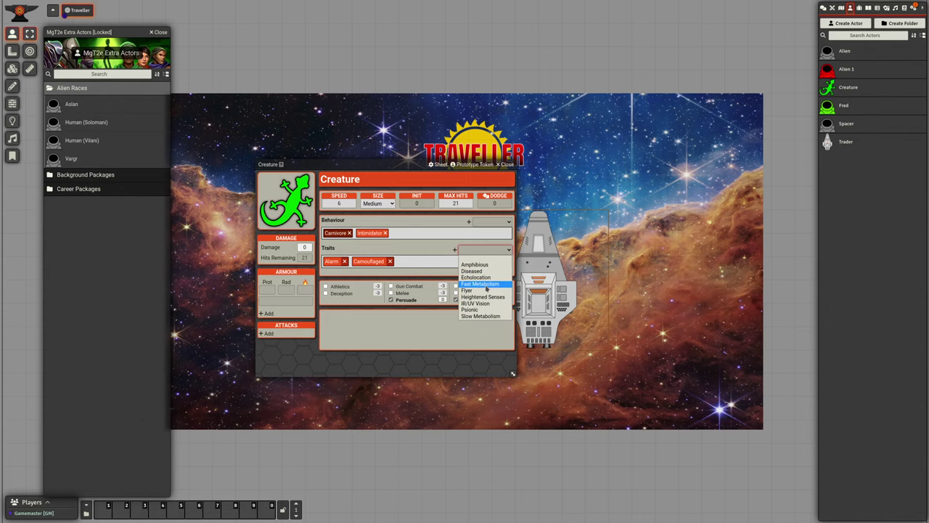
pyautogui.click(488, 284)
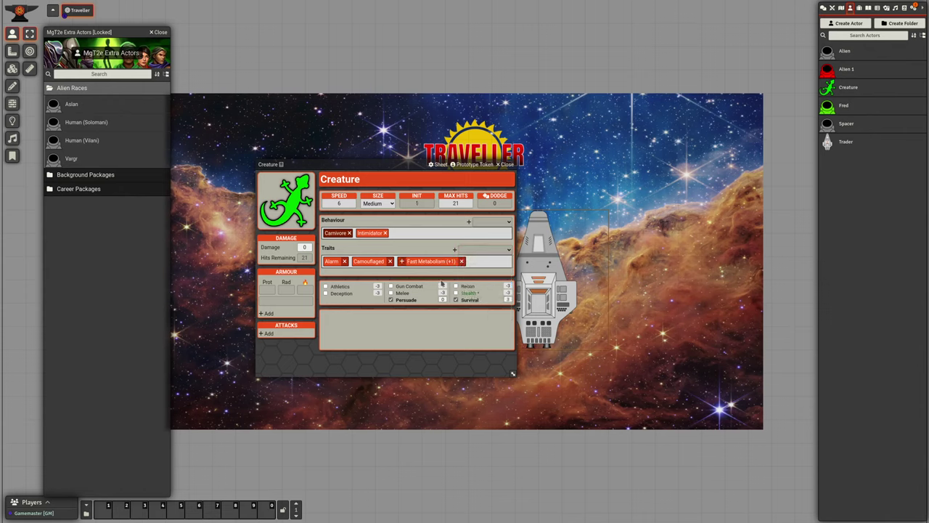
# Raise the creature's Fast Metabolism trait to +3.
pyautogui.click(401, 261)
pyautogui.click(402, 262)
pyautogui.click(402, 261)
pyautogui.click(411, 261)
# Try the Large (+3) and Small (-2) sizes on the creature, and set its size to Large (+5).
pyautogui.click(389, 206)
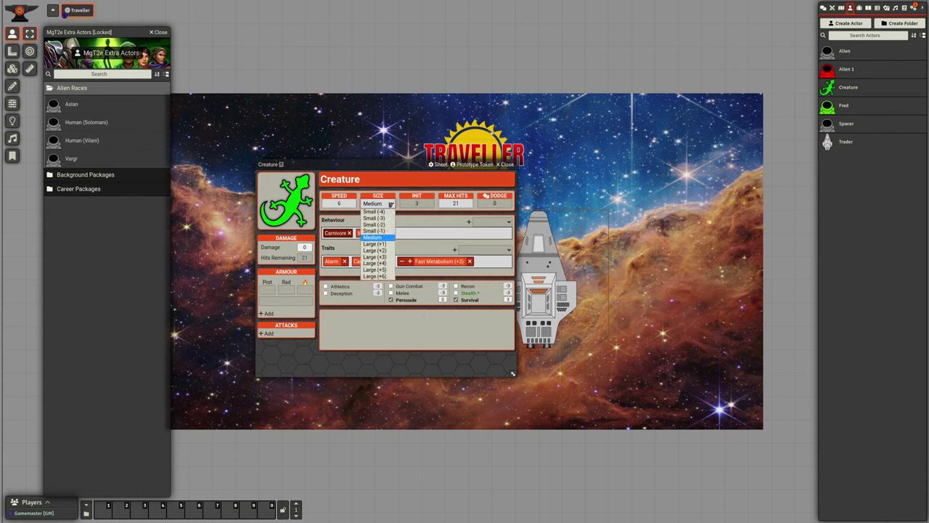
pyautogui.click(383, 260)
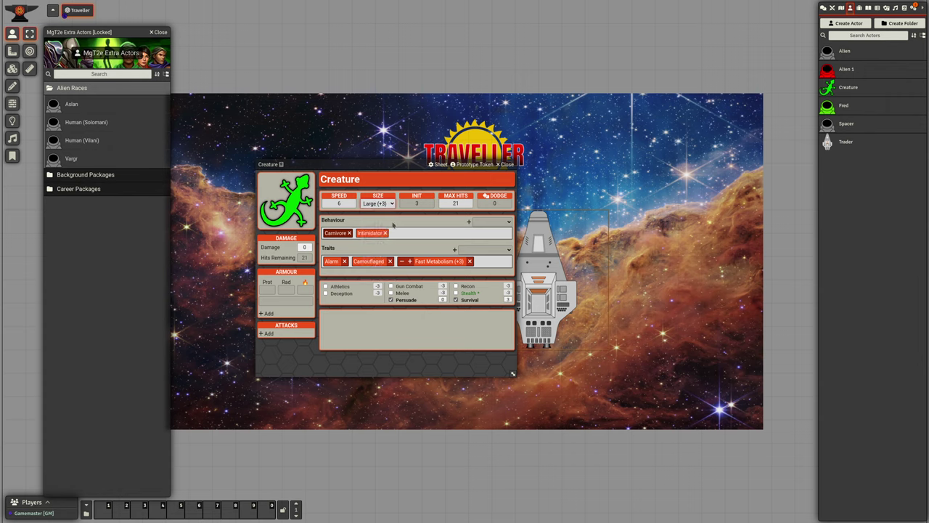
pyautogui.click(387, 205)
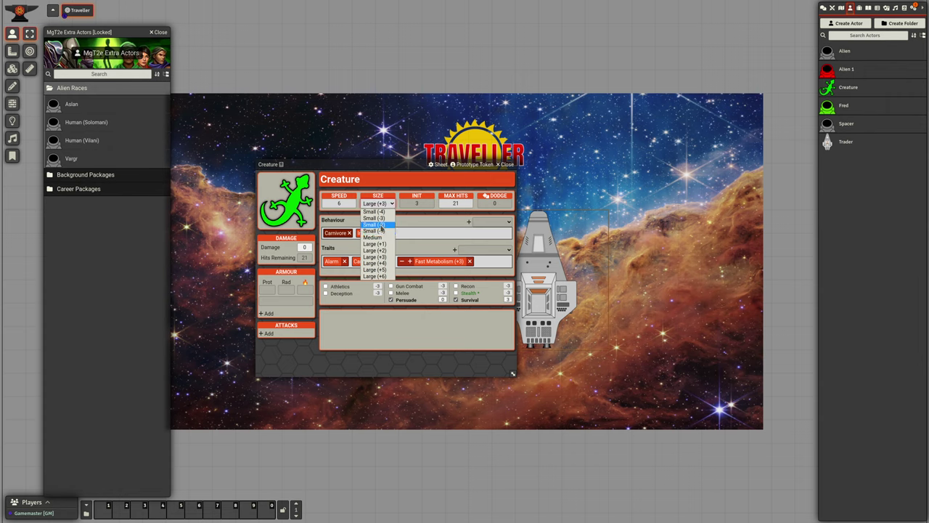
pyautogui.click(382, 225)
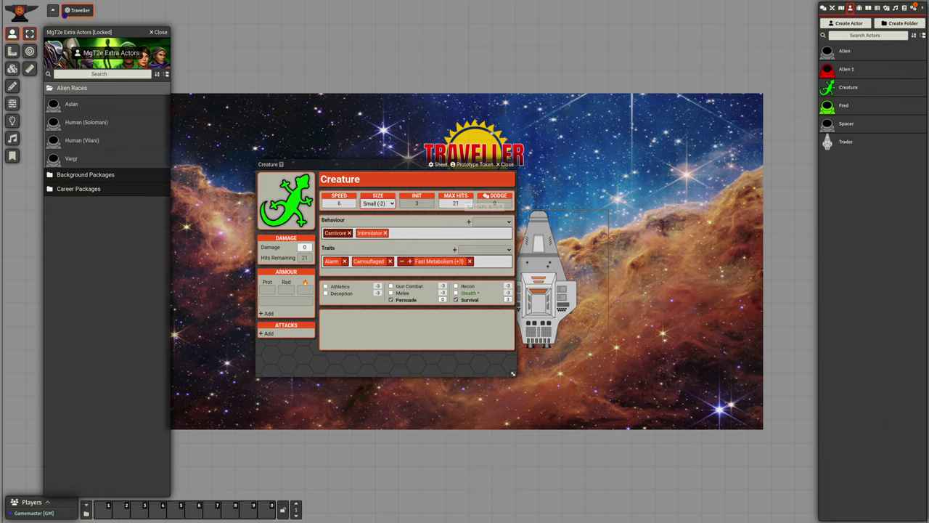
pyautogui.click(387, 204)
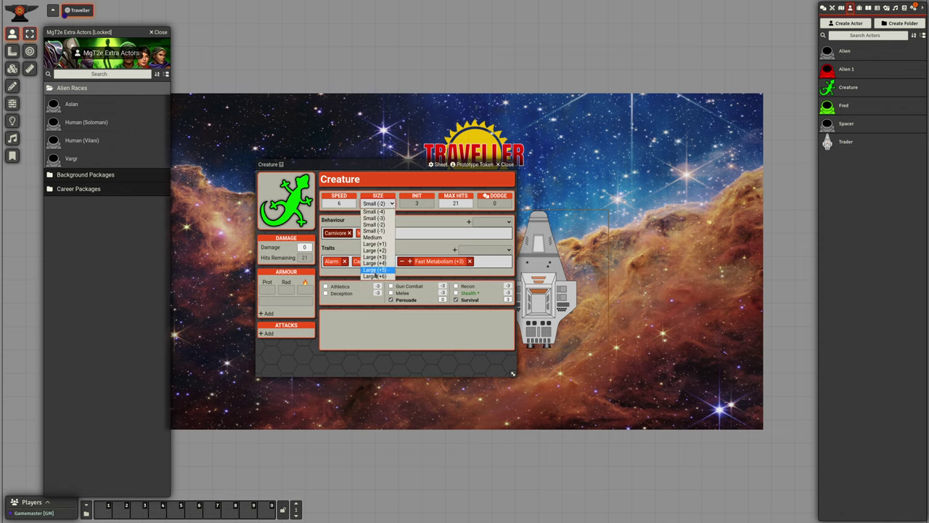
pyautogui.click(375, 270)
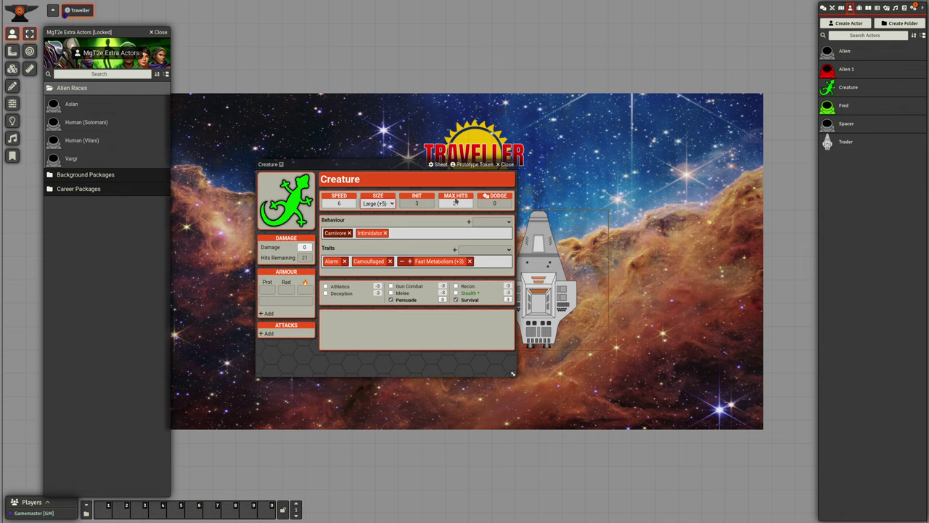
pyautogui.moveTo(456, 202)
# Add the Flyer trait to the creature, try faster and slower flight levels, and leave it at High.
pyautogui.click(500, 251)
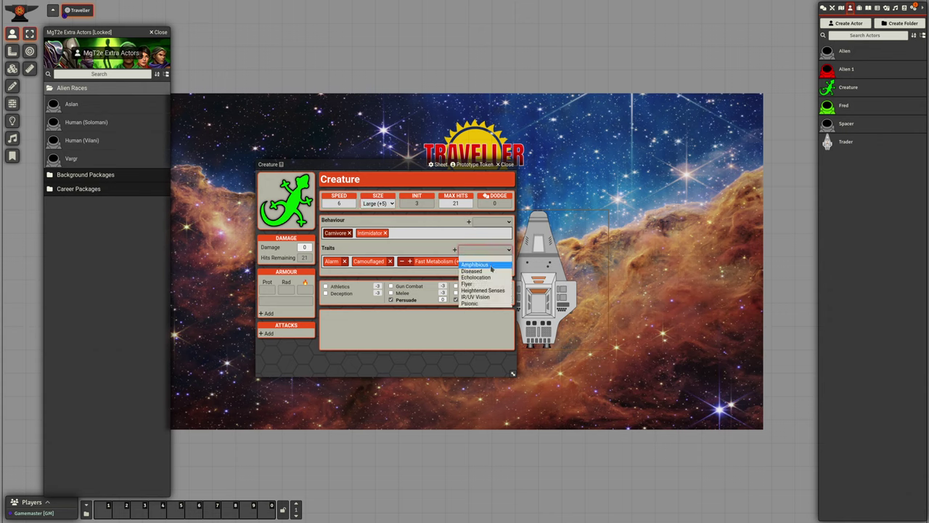
pyautogui.click(490, 284)
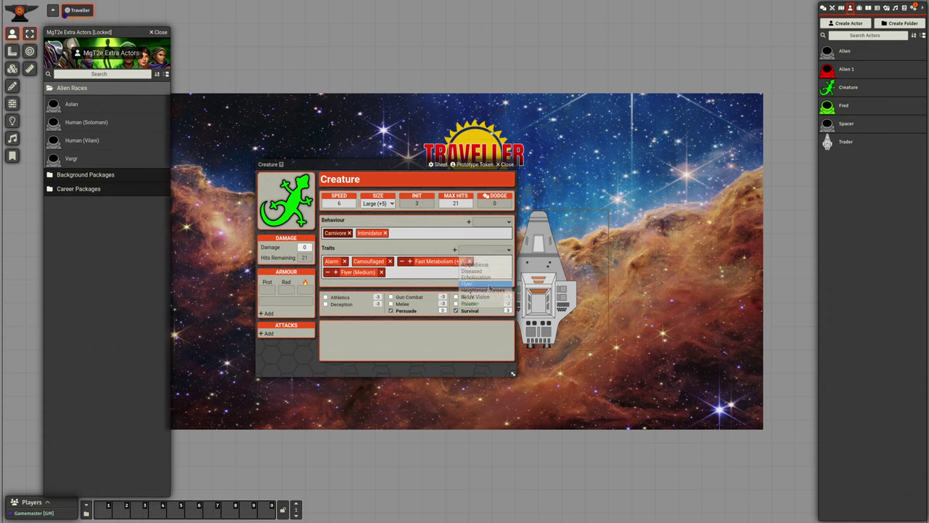
pyautogui.click(336, 272)
pyautogui.click(336, 273)
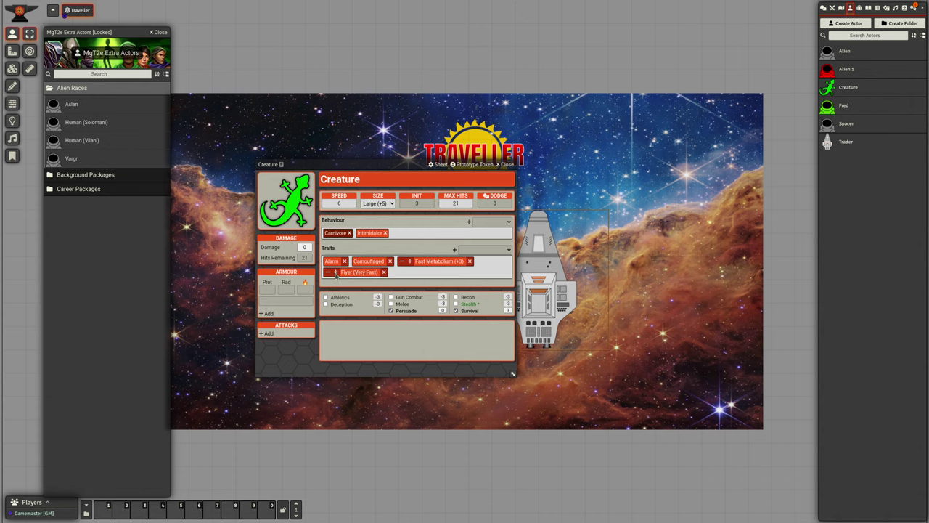
pyautogui.click(336, 272)
pyautogui.click(330, 273)
pyautogui.click(331, 273)
pyautogui.click(331, 273)
pyautogui.click(330, 273)
# Set the credits in Alien 1's biography to 200 and close that character's sheet.
pyautogui.click(843, 71)
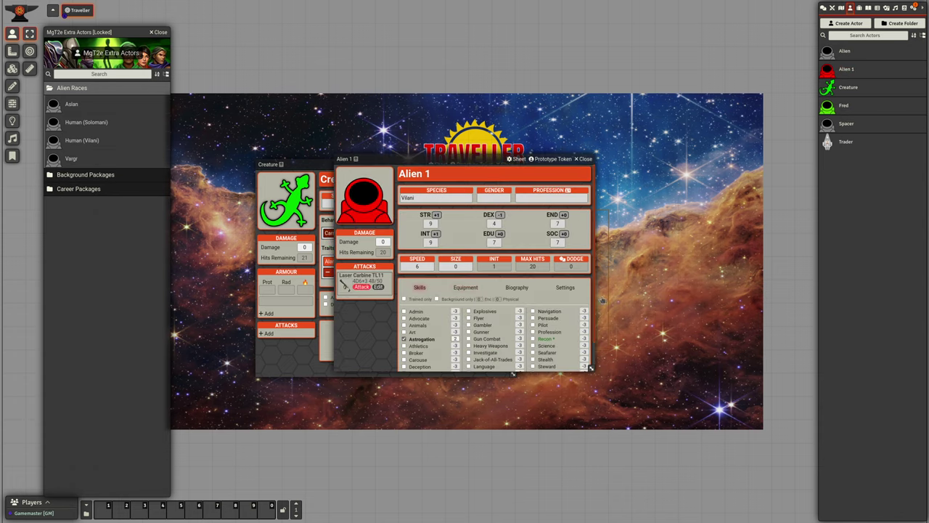
pyautogui.click(508, 289)
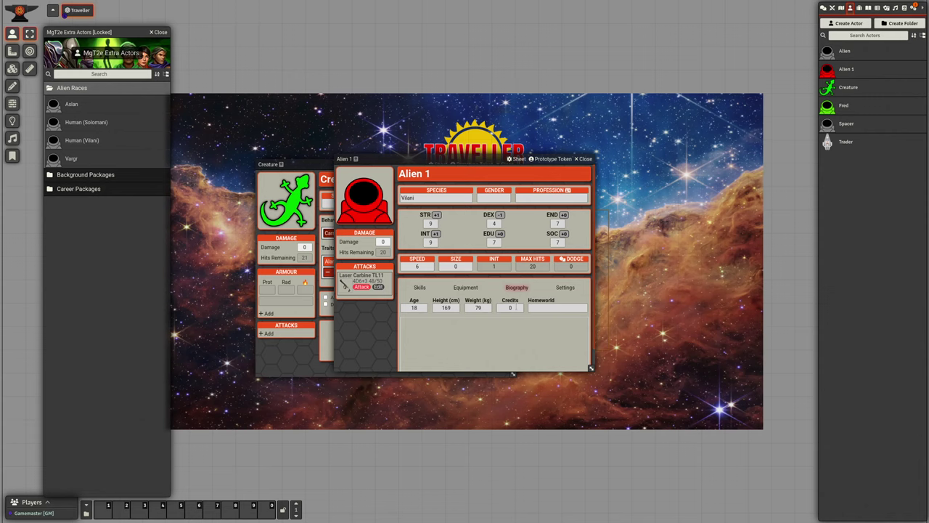
pyautogui.click(516, 308)
pyautogui.write('200')
pyautogui.press('Return')
pyautogui.click(584, 158)
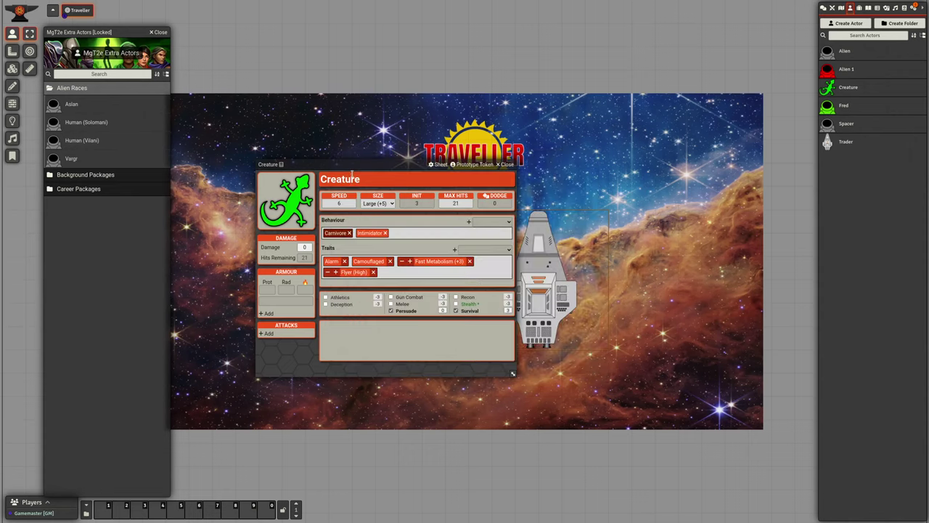
# Move the creature sheet aside, open the large Trader ship's sheet from its token, and examine its notes and hardware tonnage.
pyautogui.moveTo(354, 167); pyautogui.dragTo(299, 128)
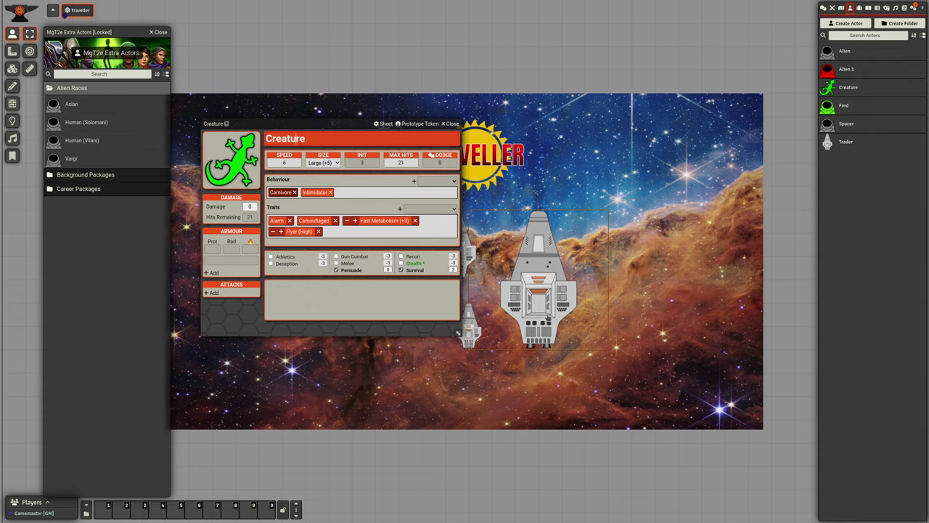
pyautogui.doubleClick(548, 298)
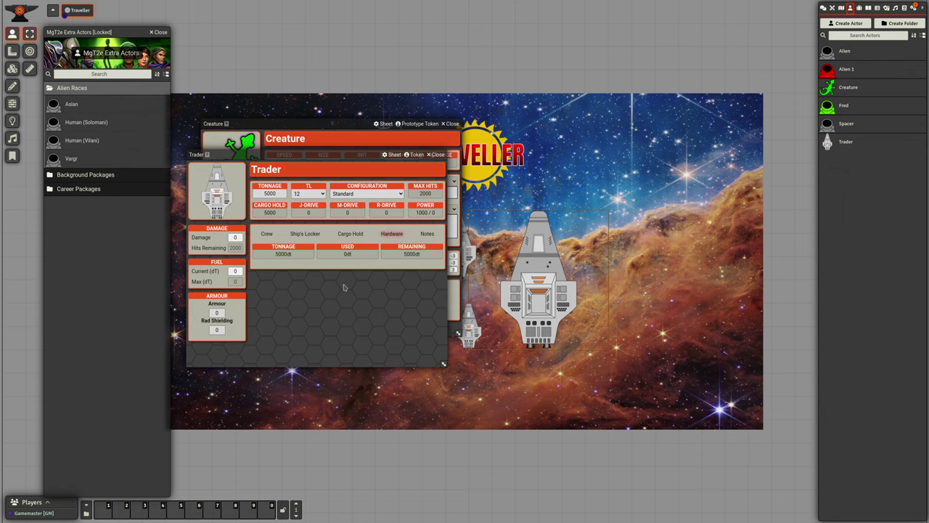
pyautogui.click(390, 234)
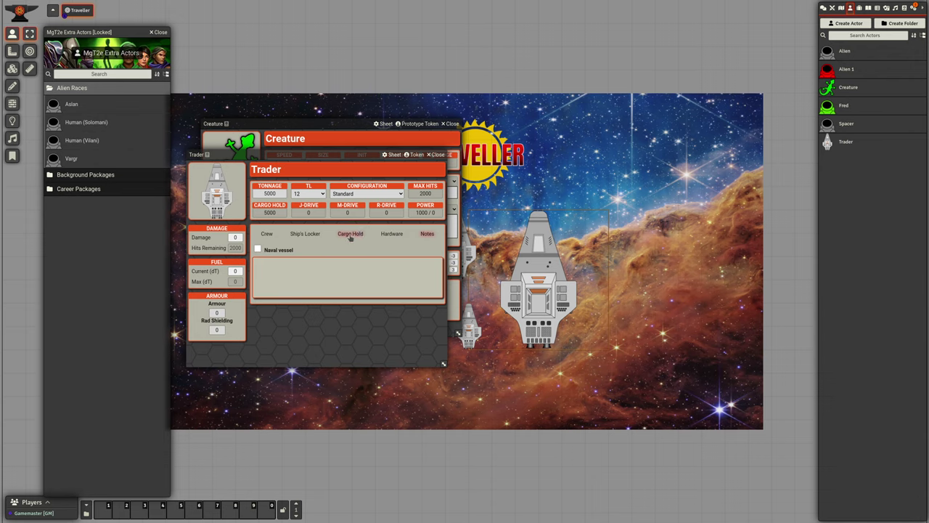
pyautogui.click(385, 234)
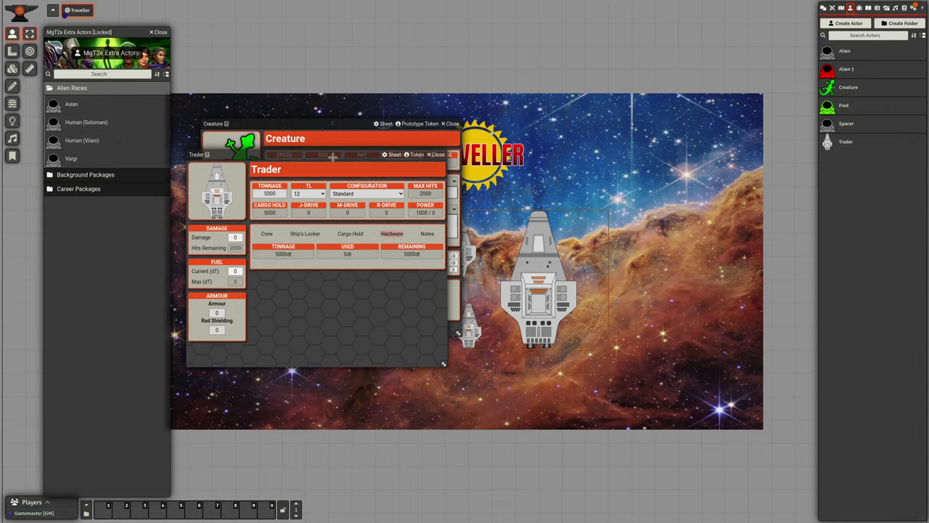
pyautogui.moveTo(336, 158); pyautogui.dragTo(411, 214)
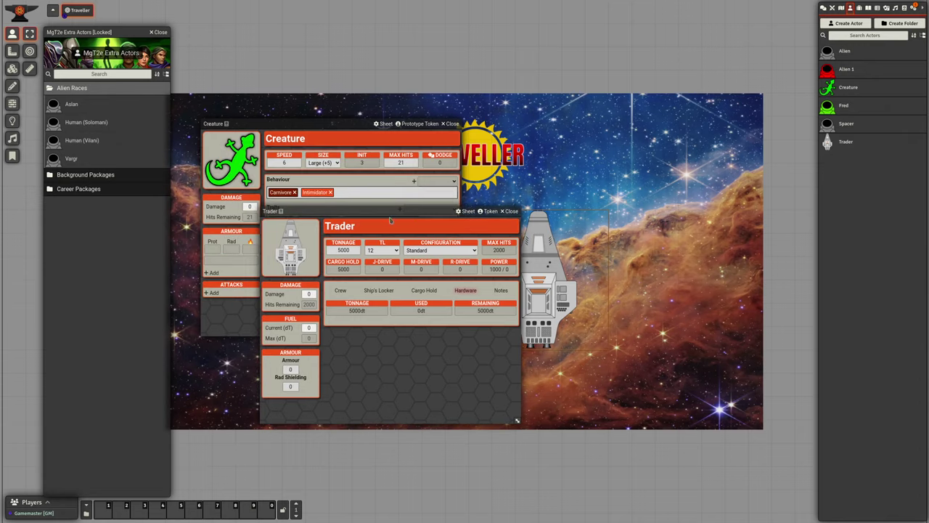